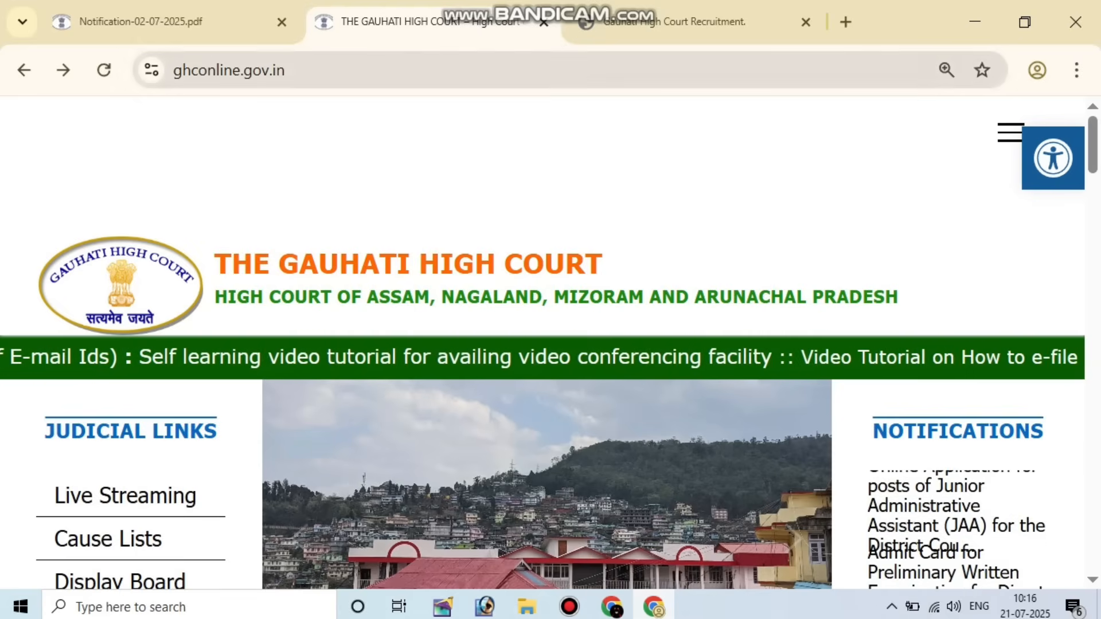
Step: Switch to Notification-02-07-2025.pdf and highlight the post title "Junior Administrative Assistants" in paragraph 1
left_click(172, 22)
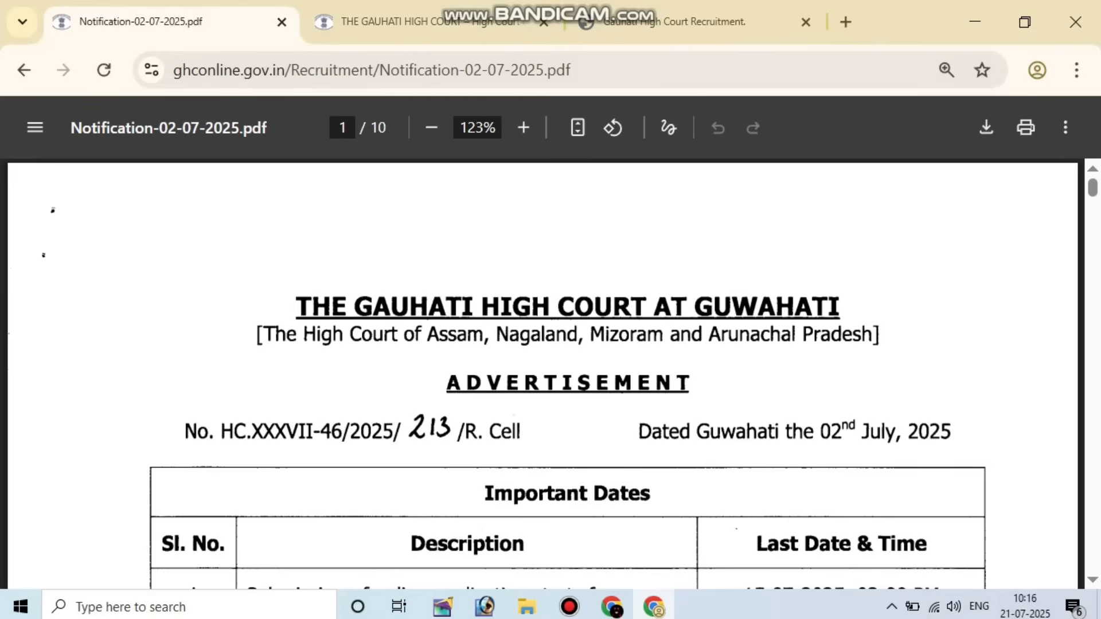
scroll(543, 374, "down", 4)
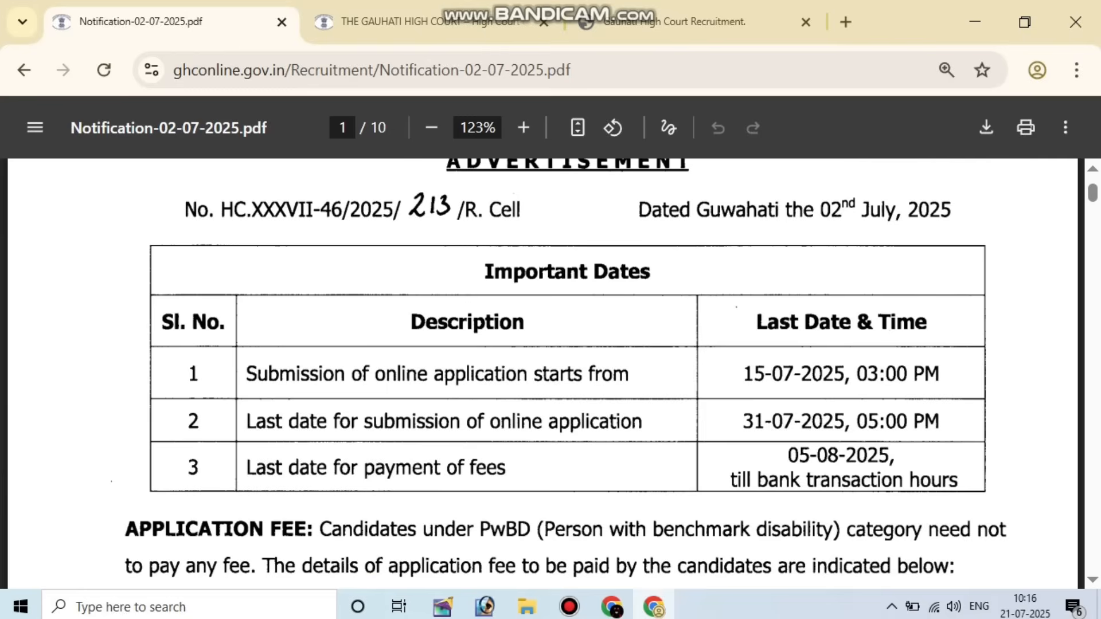
scroll(565, 374, "down", 6)
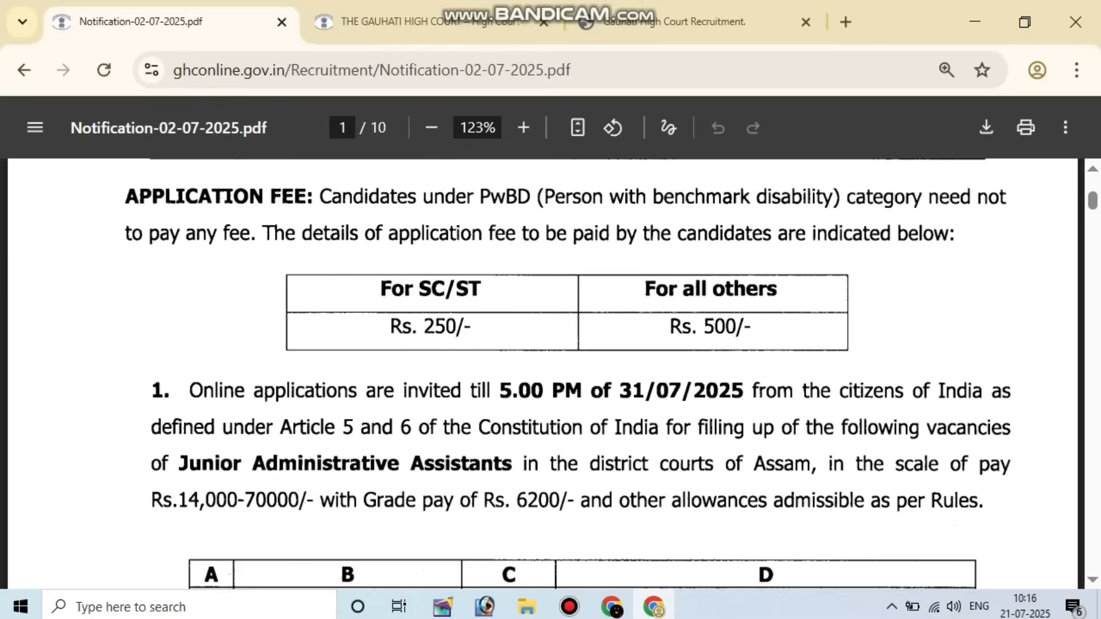
left_click_drag(177, 468, 522, 467)
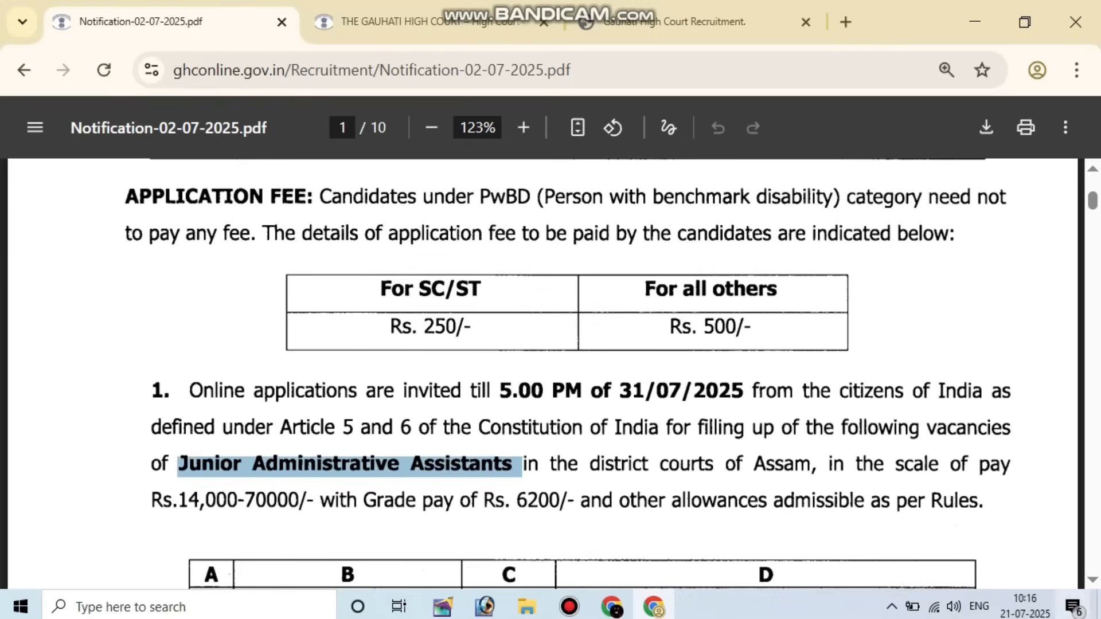
Step: Highlight the application start, application closing and fee payment entries one by one in the Important Dates table
scroll(543, 374, "up", 4)
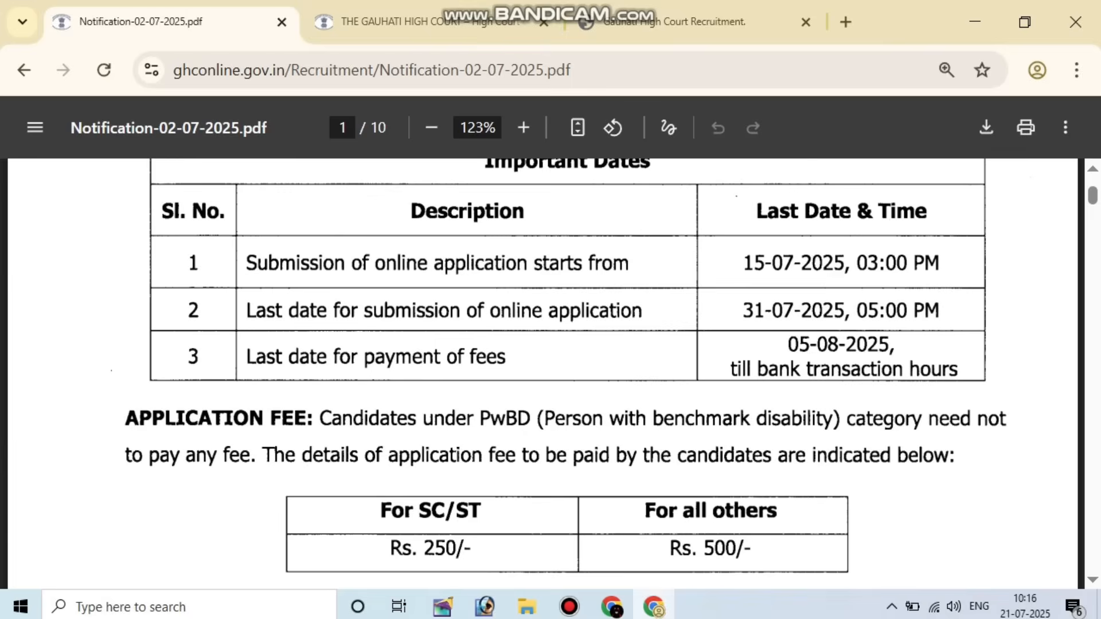
left_click_drag(245, 264, 628, 264)
left_click_drag(744, 264, 939, 264)
left_click_drag(246, 310, 632, 310)
mouse_move(743, 310)
left_mouse_down()
mouse_move(925, 310)
mouse_move(743, 310)
left_mouse_up()
left_click_drag(247, 357, 506, 357)
left_click_drag(786, 345, 895, 345)
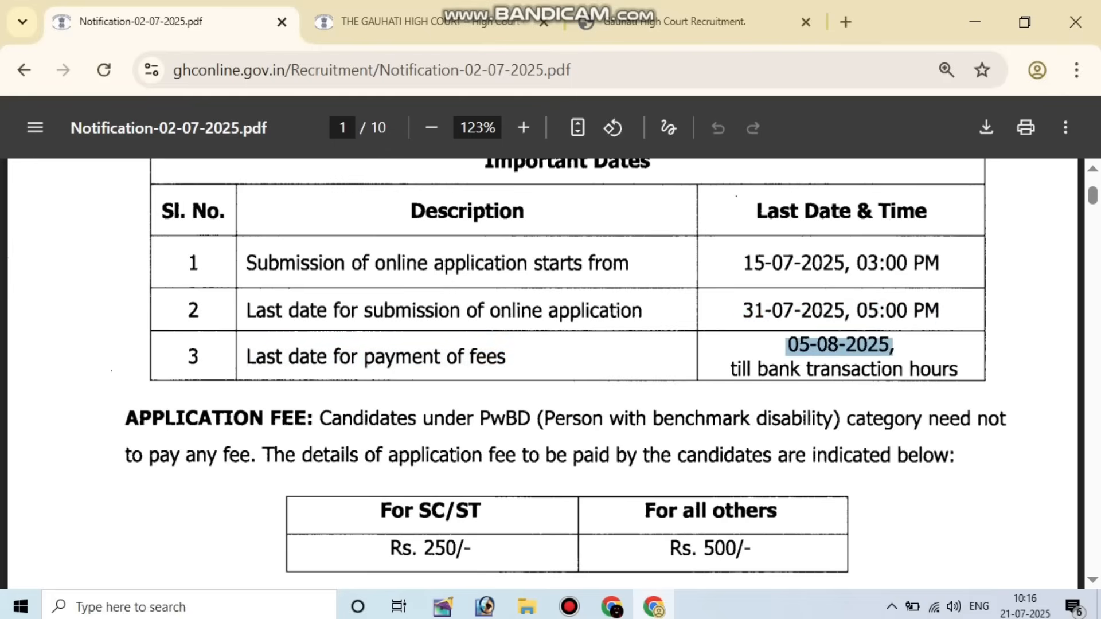
left_click_drag(730, 369, 957, 369)
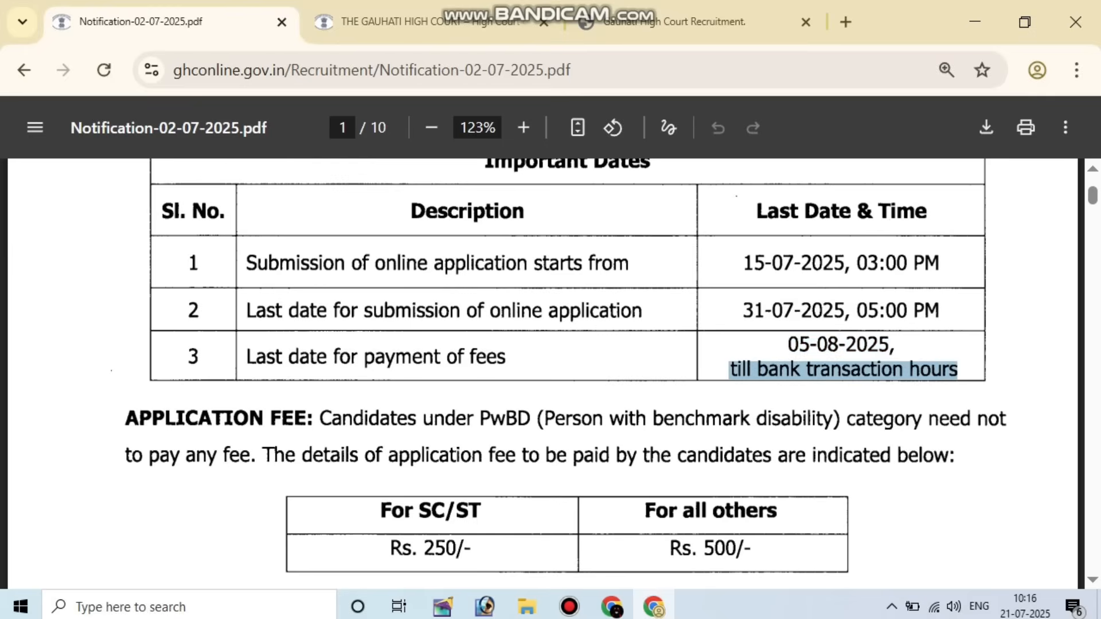
left_click_drag(785, 344, 958, 369)
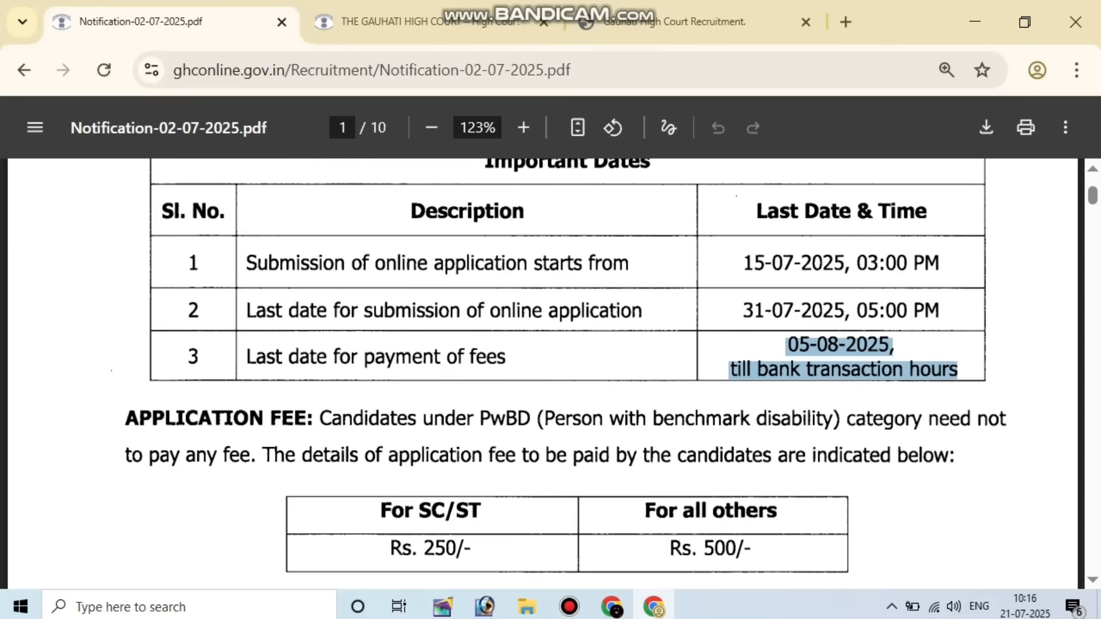
Step: Highlight the SC/ST fee, the fee for all others and the application deadline in paragraph 1
scroll(551, 367, "down", 4)
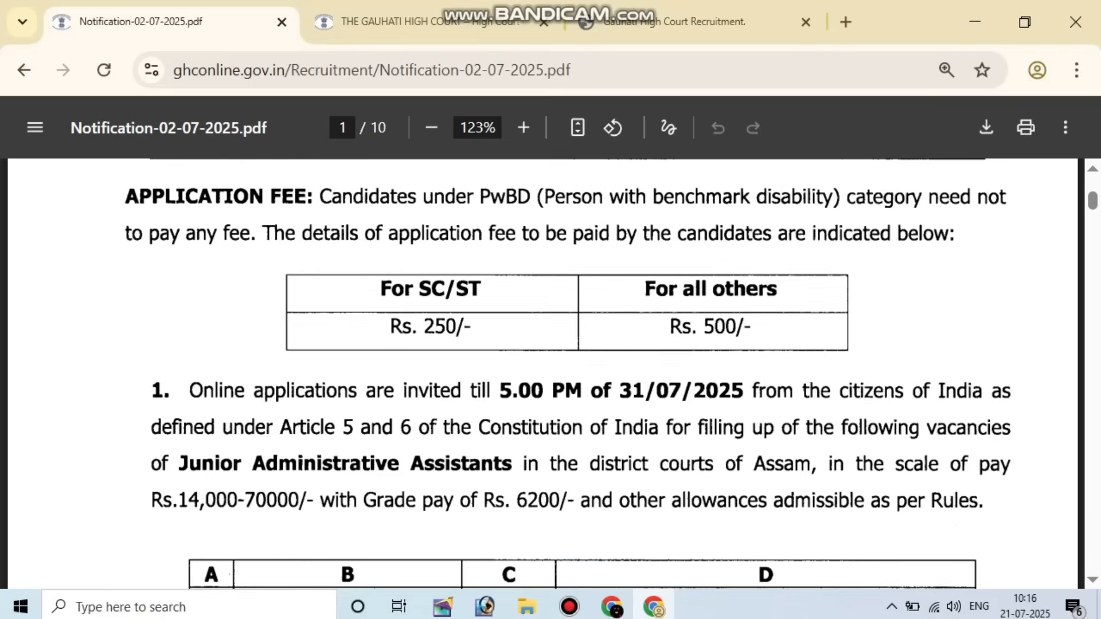
left_click_drag(391, 327, 469, 327)
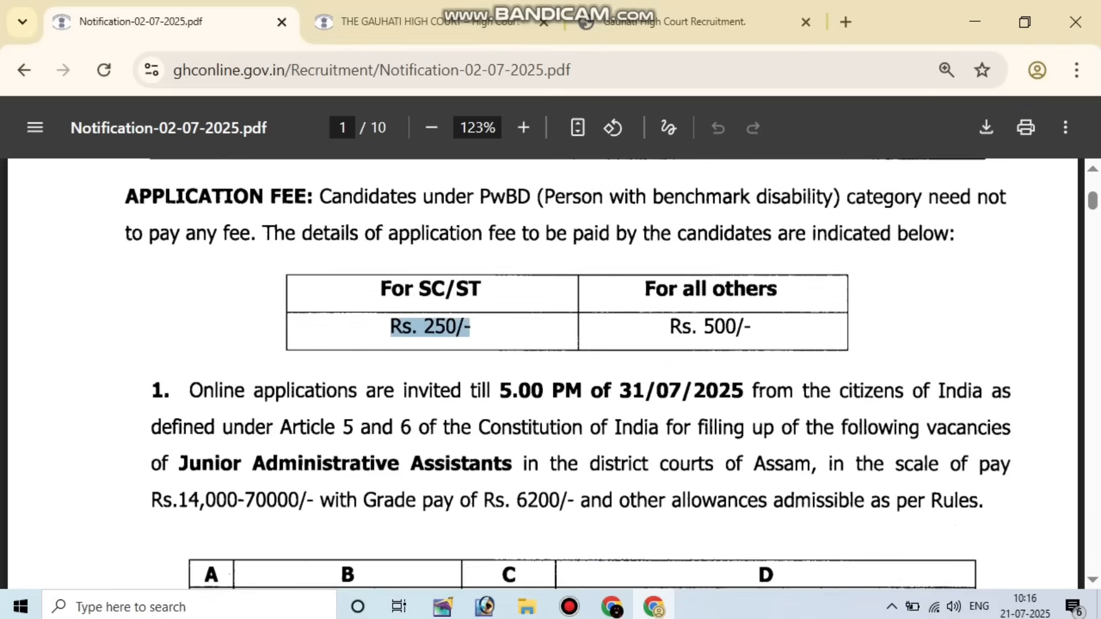
left_click_drag(670, 326, 750, 327)
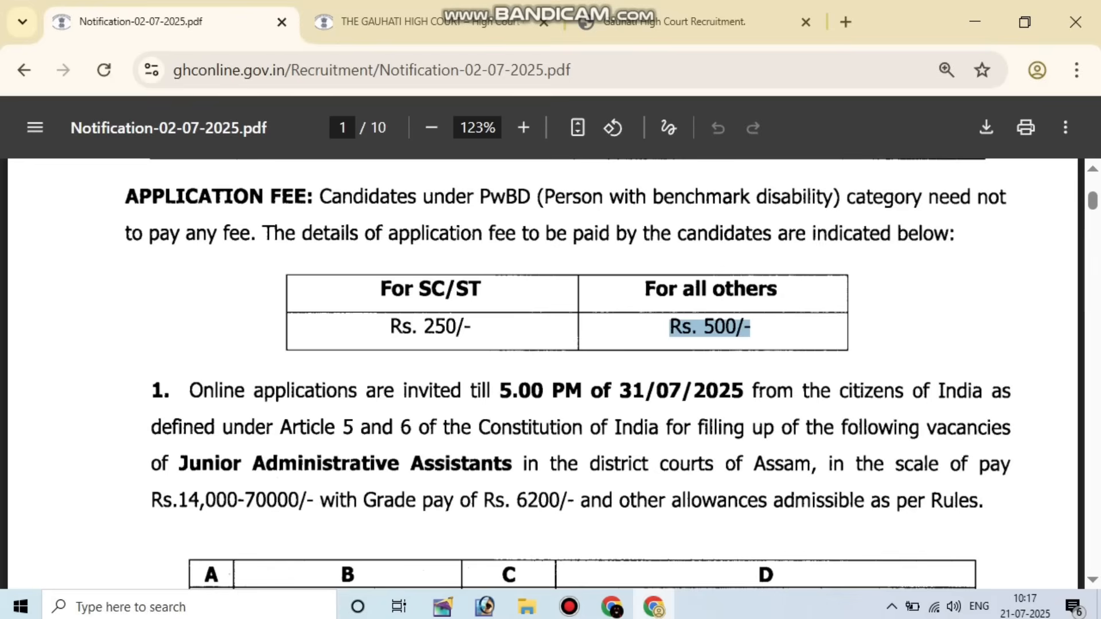
scroll(551, 373, "down", 2)
left_click_drag(498, 280, 746, 280)
scroll(550, 373, "down", 4)
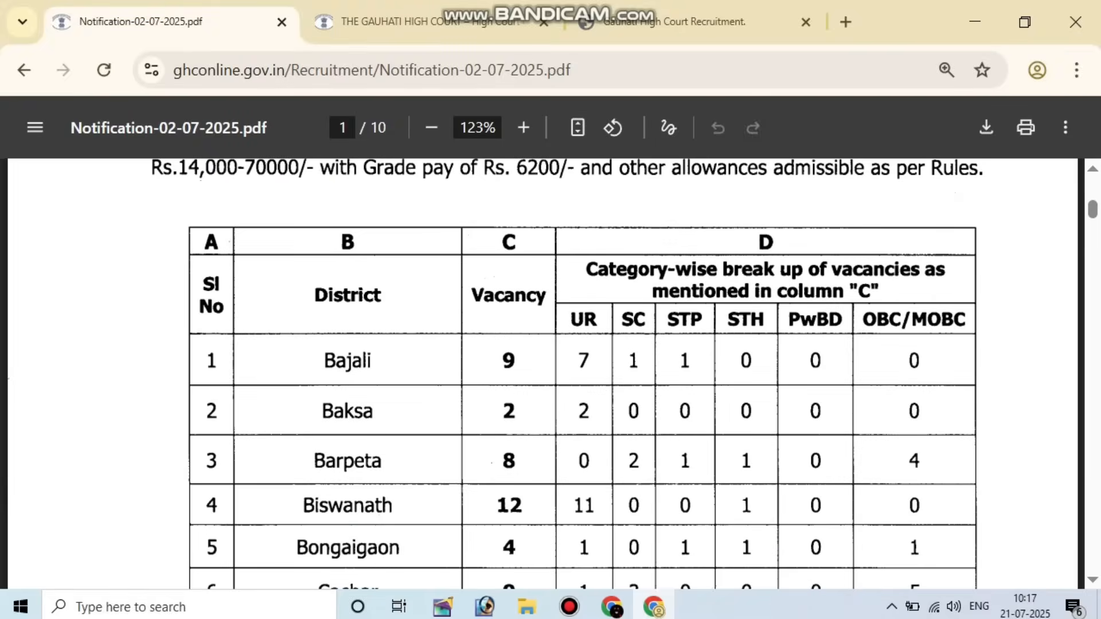
Step: Review the district-wise vacancy table with its category break-up across the first pages of the notification
scroll(551, 373, "down", 2)
scroll(550, 373, "up", 2)
scroll(550, 373, "down", 2)
scroll(551, 373, "down", 3)
scroll(551, 373, "up", 3)
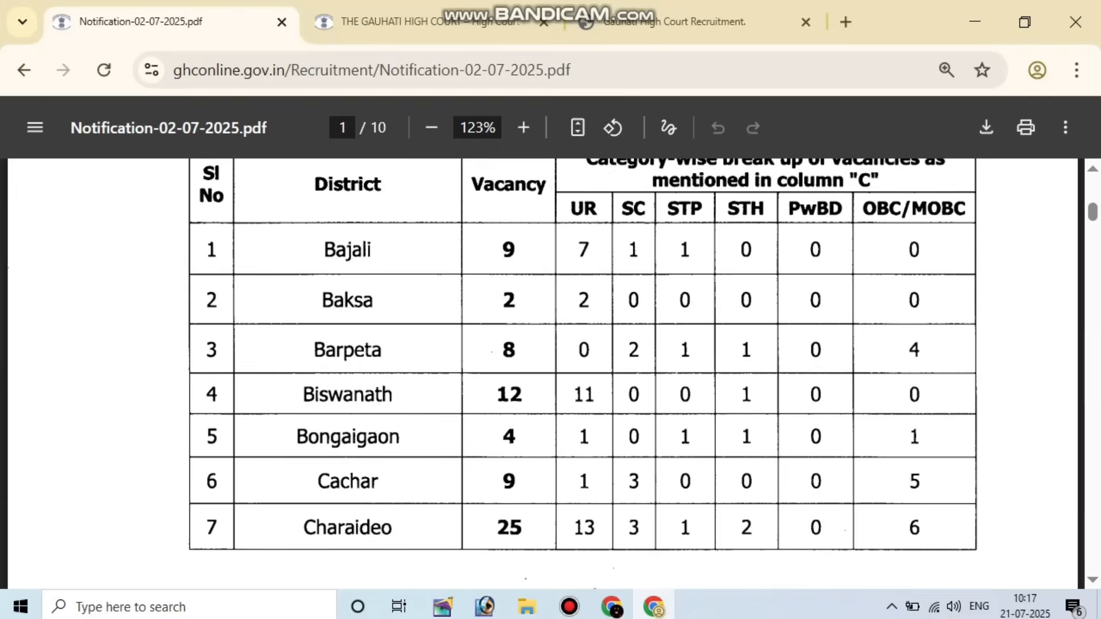
scroll(551, 373, "down", 10)
scroll(551, 373, "down", 13)
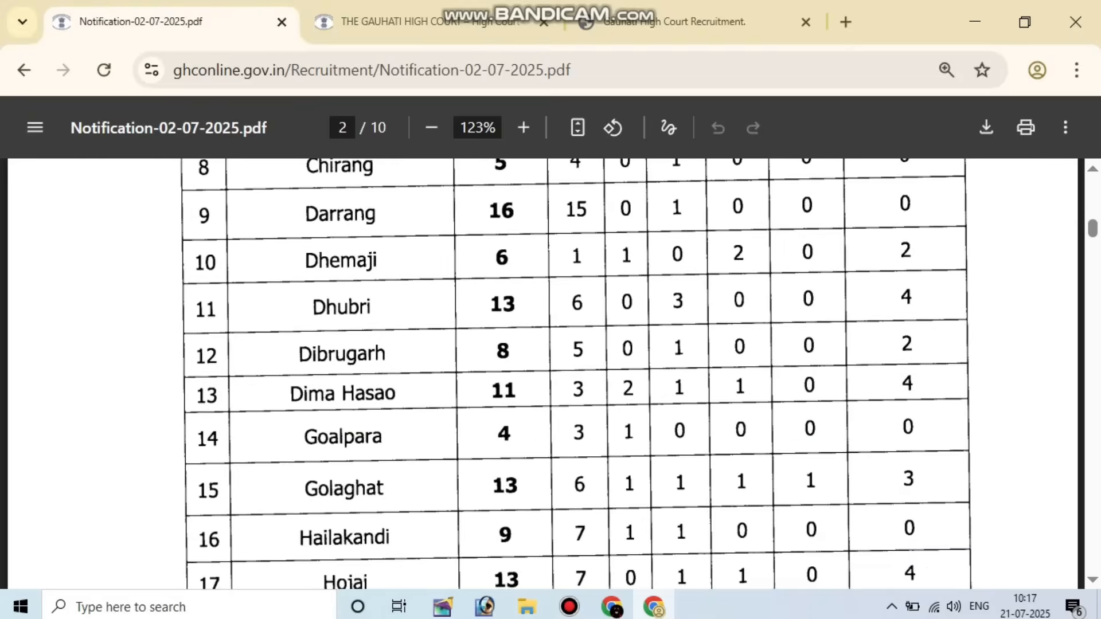
scroll(543, 374, "down", 8)
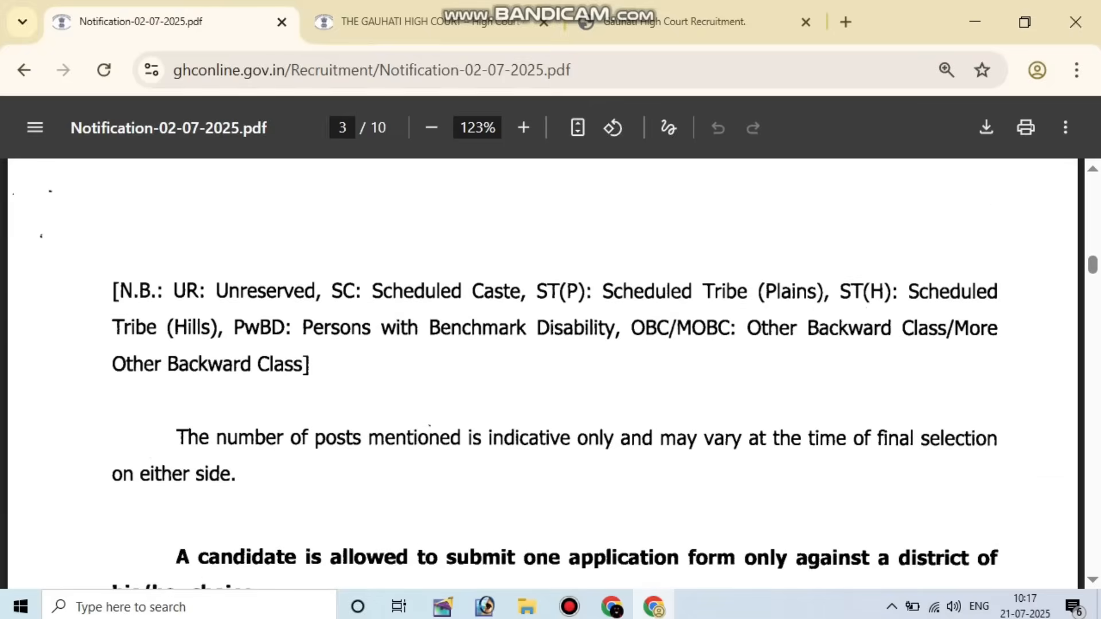
Step: Go to the Eligibility Criteria section and highlight its heading and conditions (i) to (iv) one after another
scroll(543, 374, "down", 8)
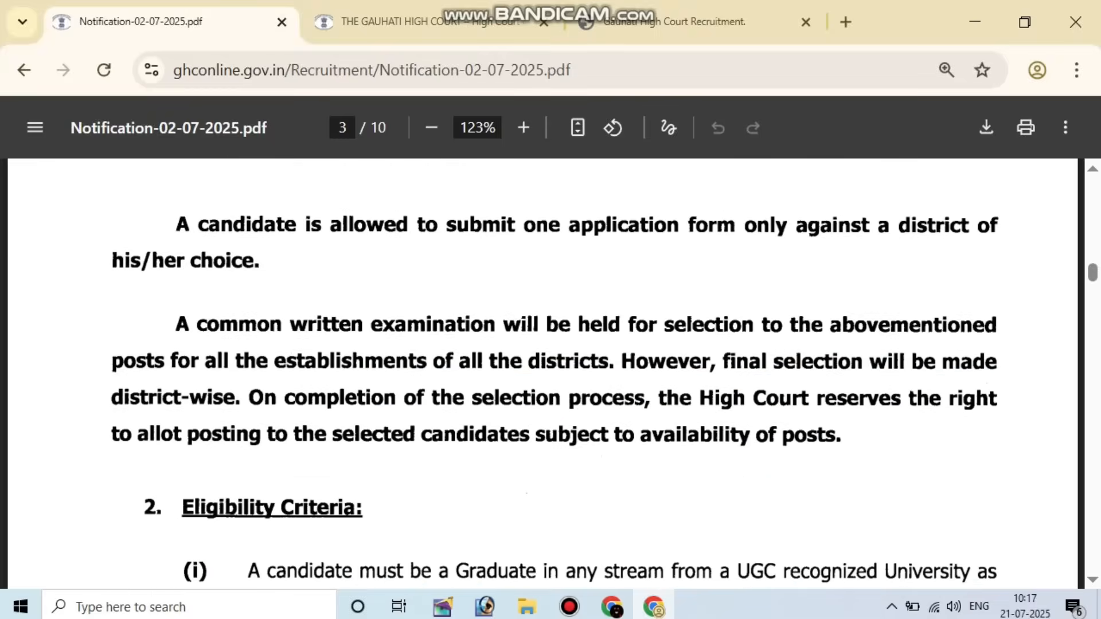
scroll(550, 373, "down", 1)
scroll(551, 373, "down", 2)
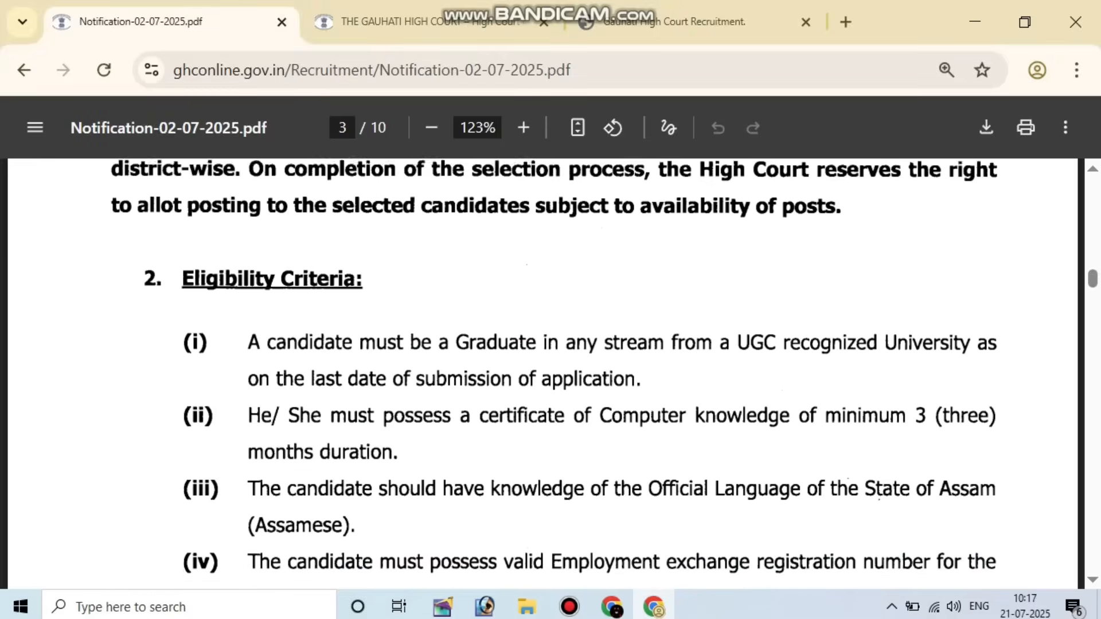
left_click_drag(164, 175, 362, 175)
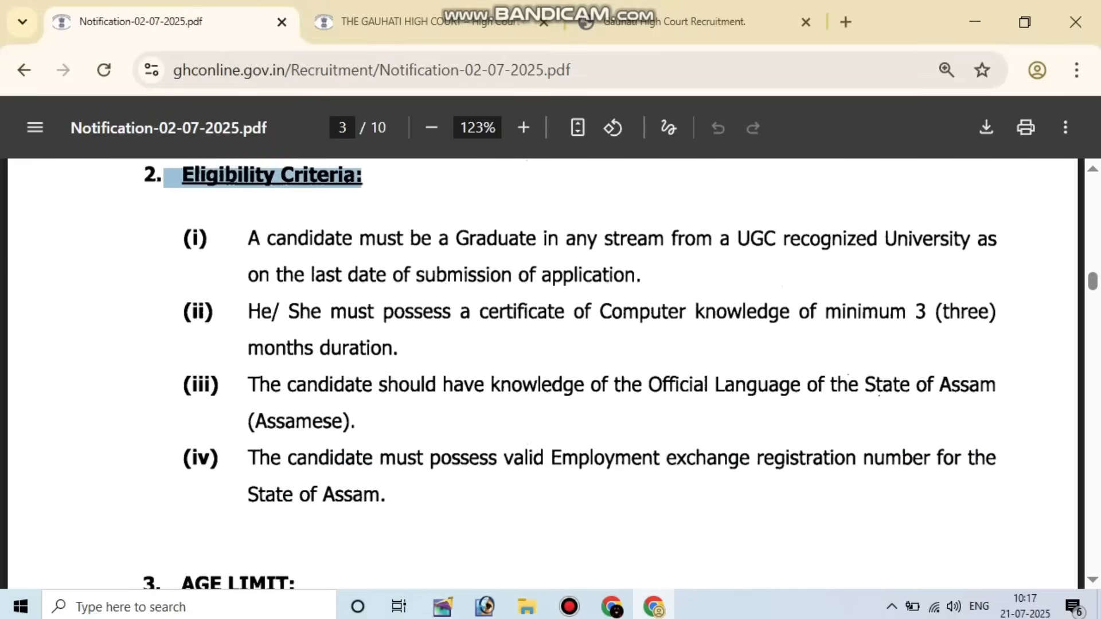
left_click_drag(207, 239, 641, 276)
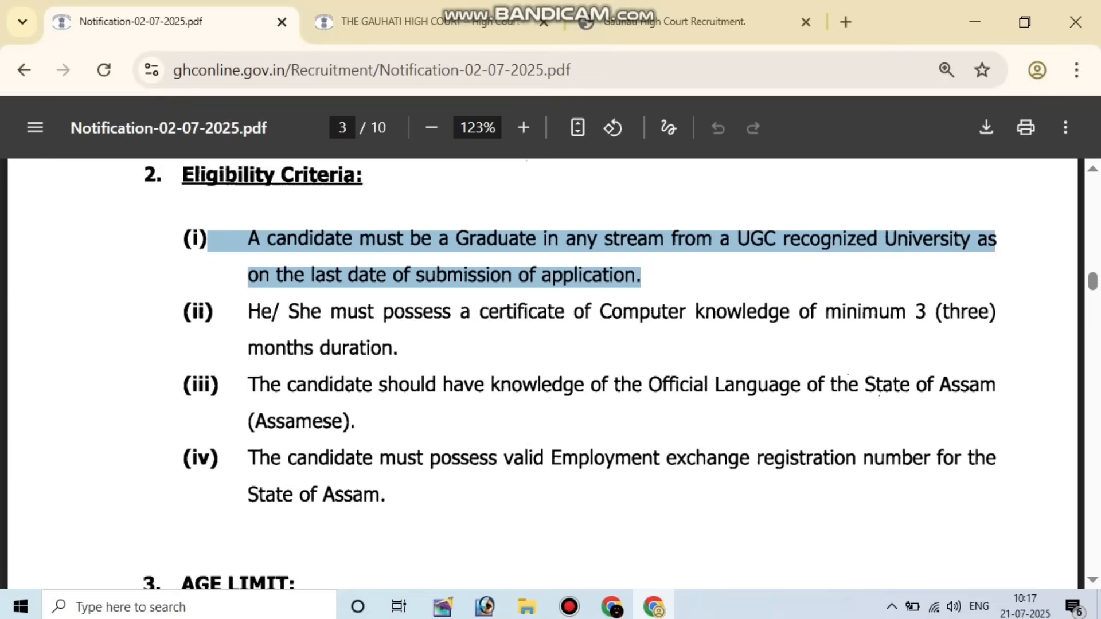
left_click_drag(695, 312, 995, 312)
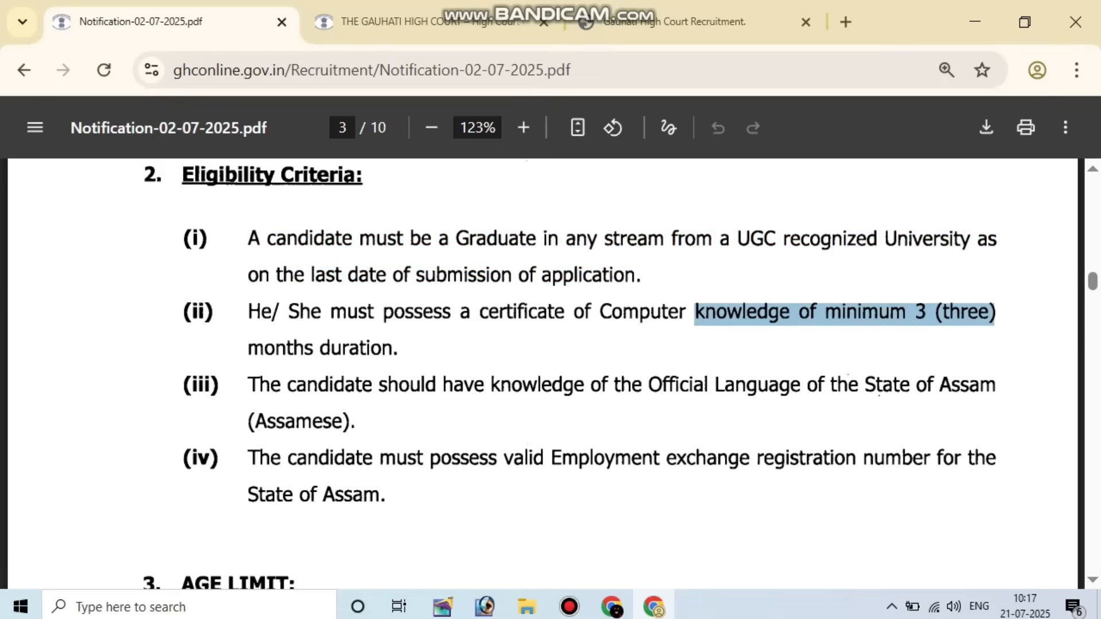
left_click_drag(247, 348, 397, 349)
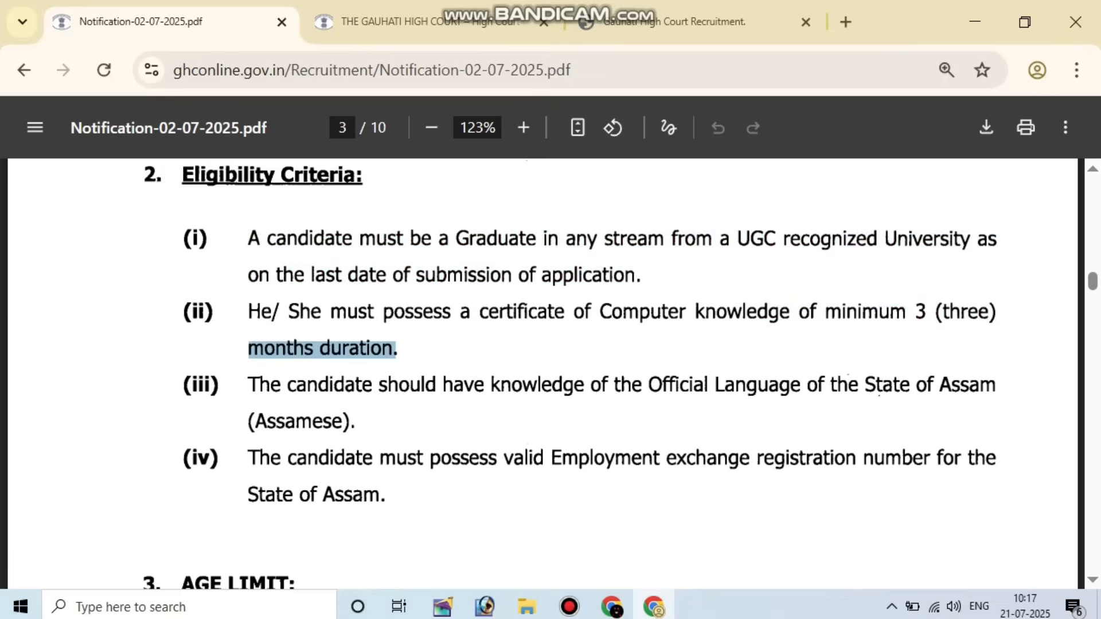
left_click_drag(247, 312, 397, 348)
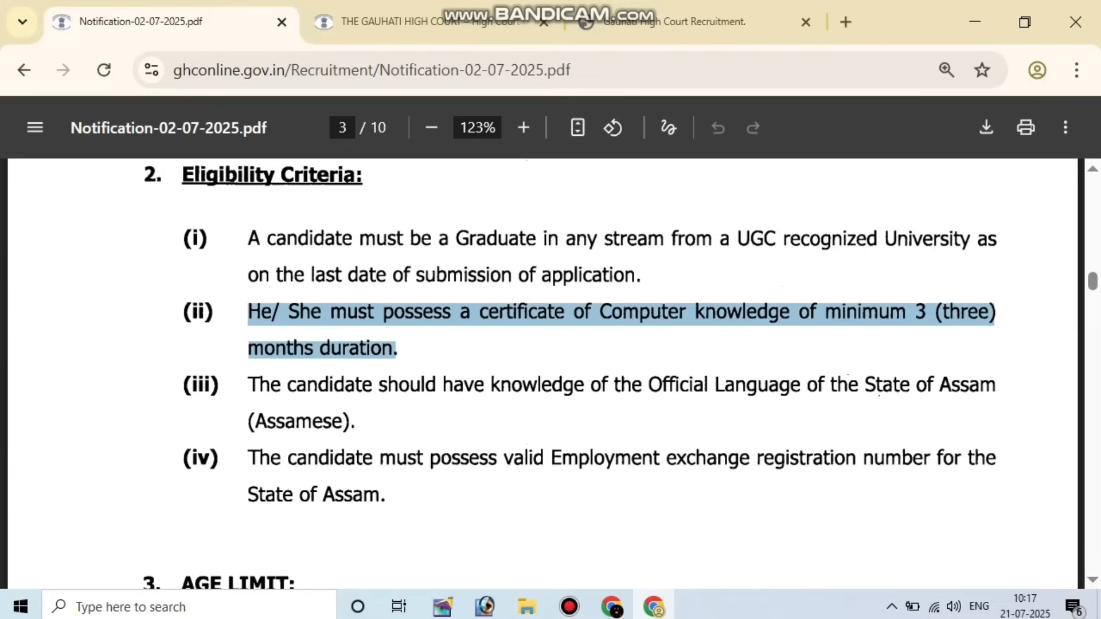
left_click_drag(248, 385, 356, 422)
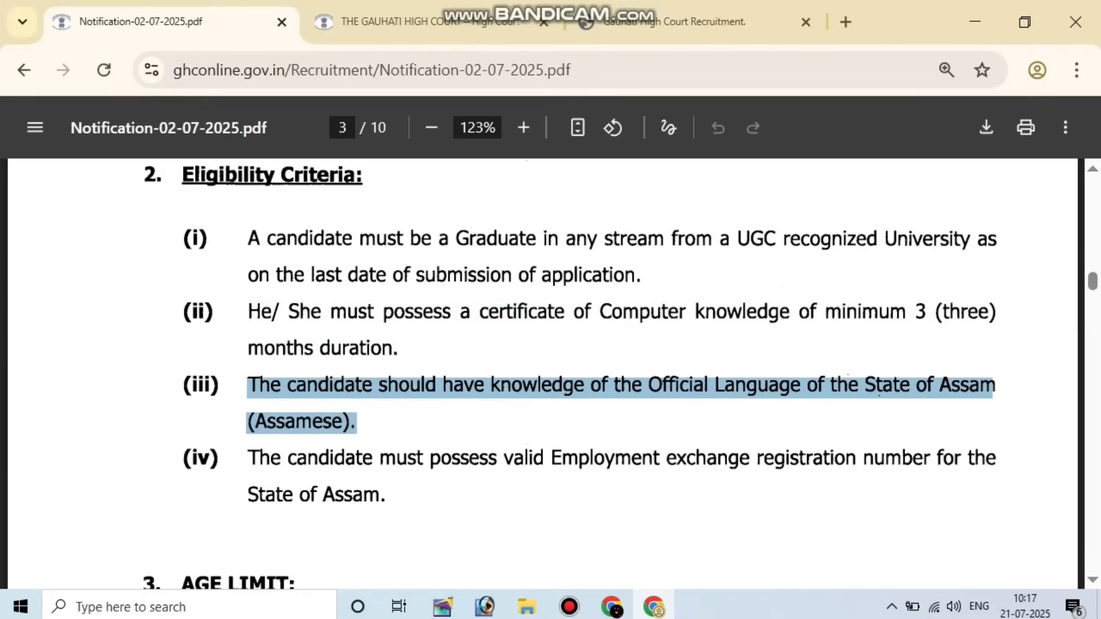
left_click_drag(248, 458, 386, 495)
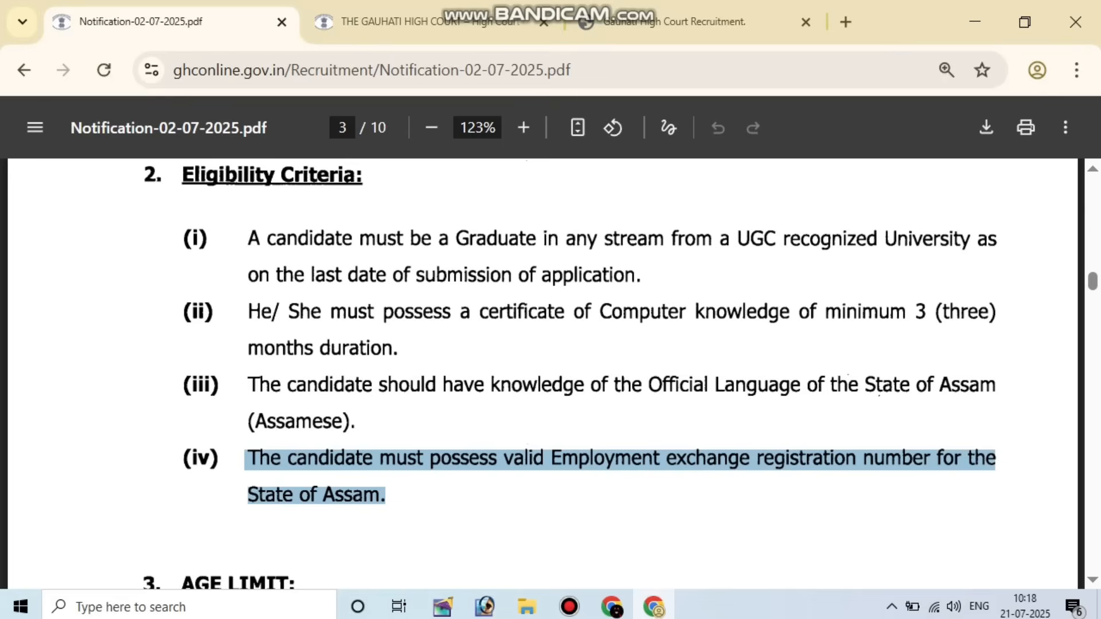
Step: Review the age limit and Selection Process sections, highlighting the Common Written Test description
scroll(542, 373, "down", 2)
scroll(543, 373, "down", 3)
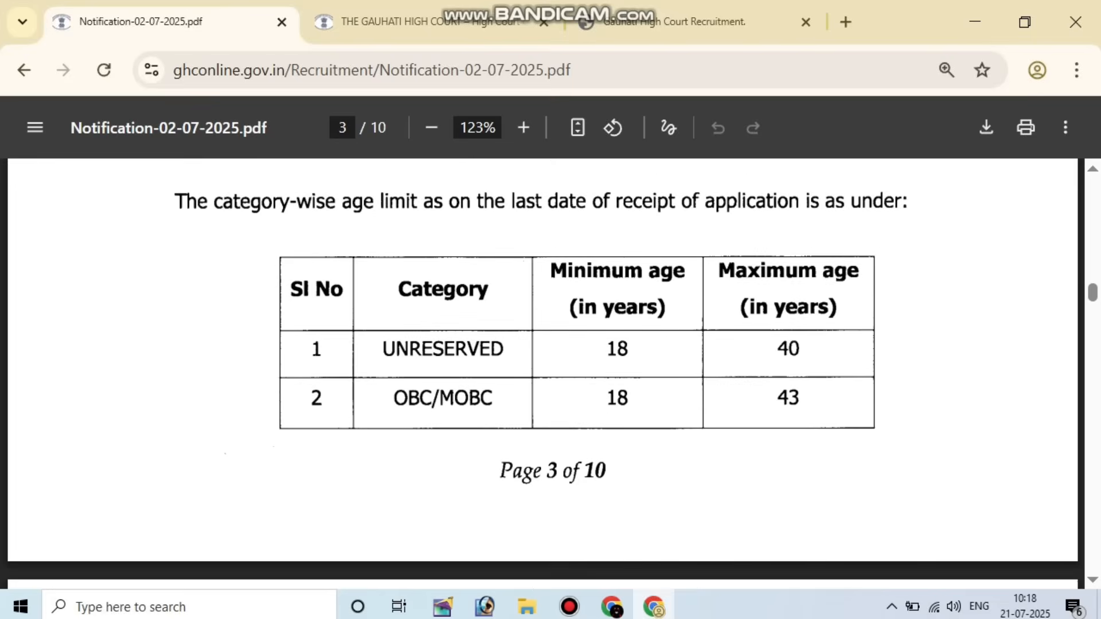
scroll(543, 373, "down", 10)
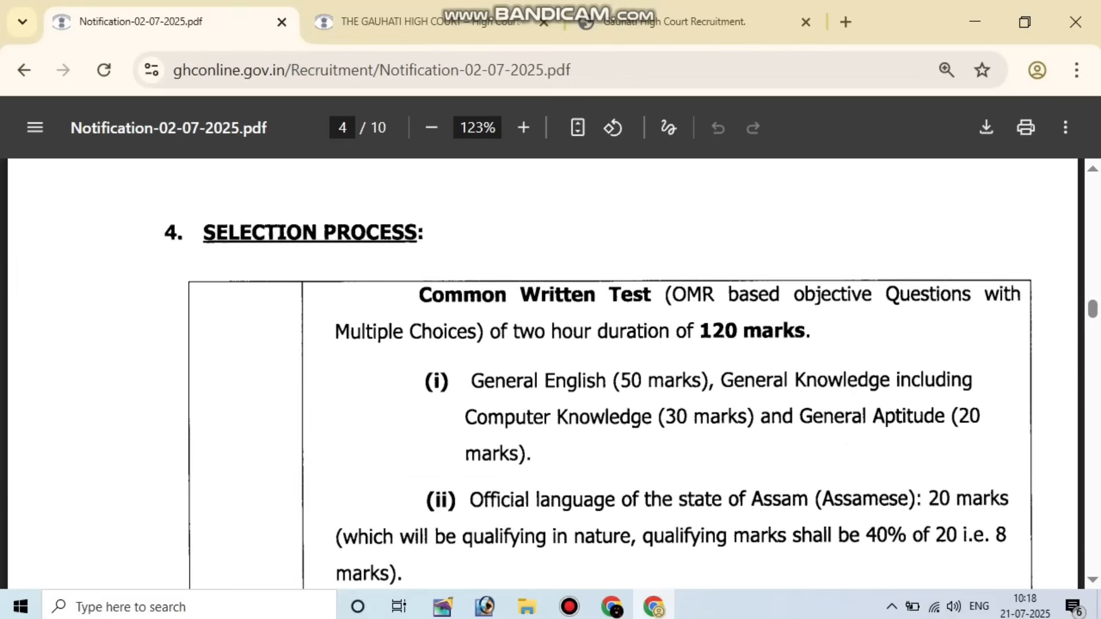
left_click_drag(418, 298, 991, 299)
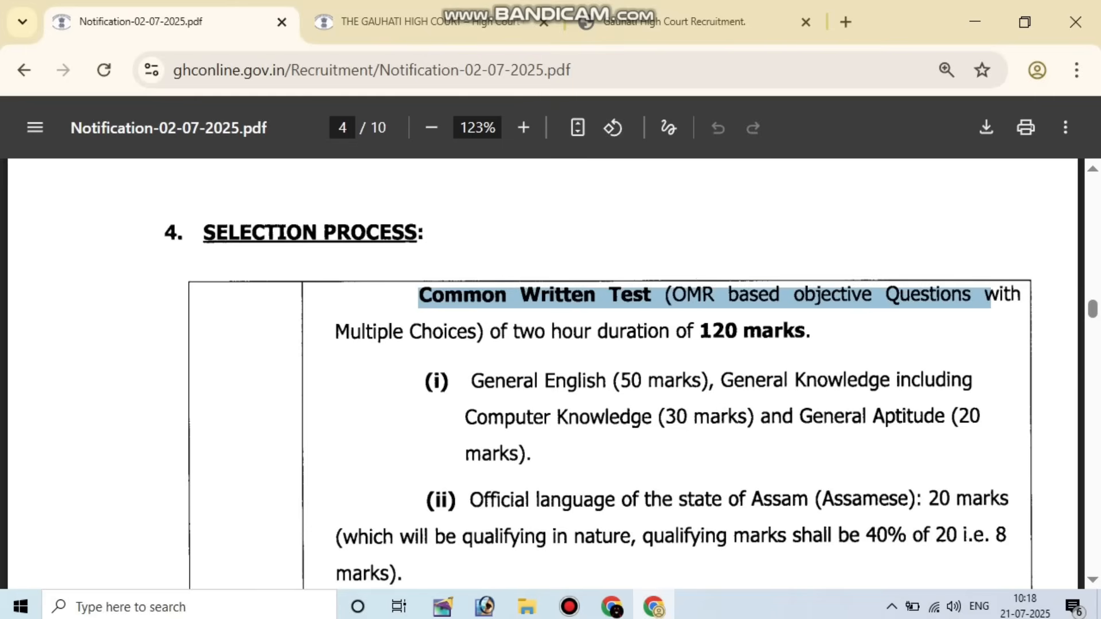
scroll(573, 373, "down", 12)
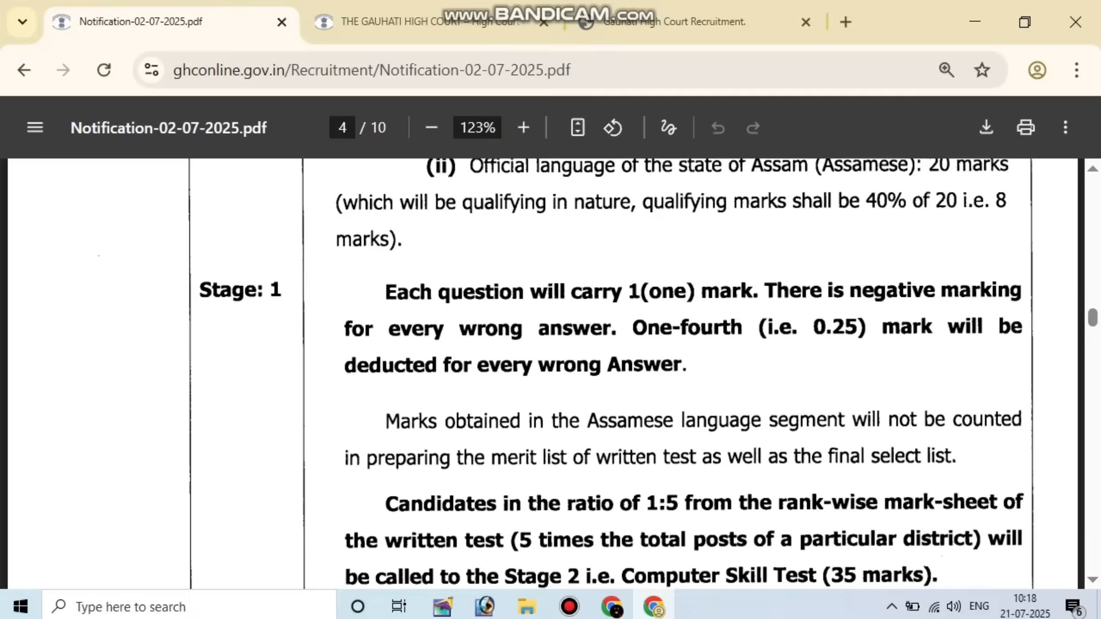
scroll(574, 373, "down", 20)
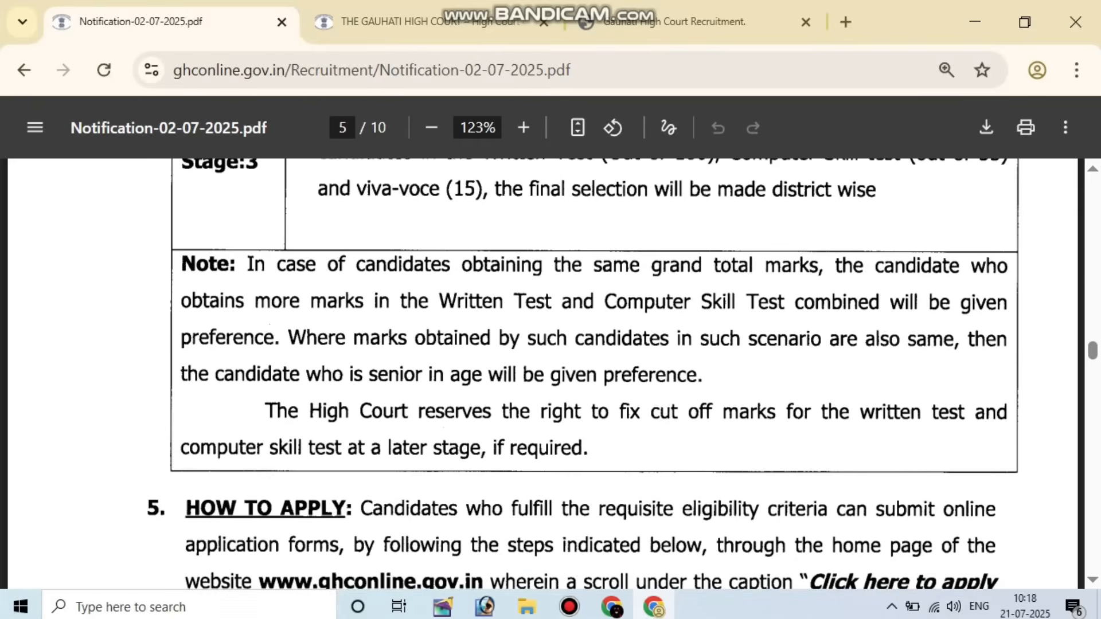
Step: Read the How to Apply phases, including the photograph and signature image requirements in Phase 3
scroll(550, 373, "down", 2)
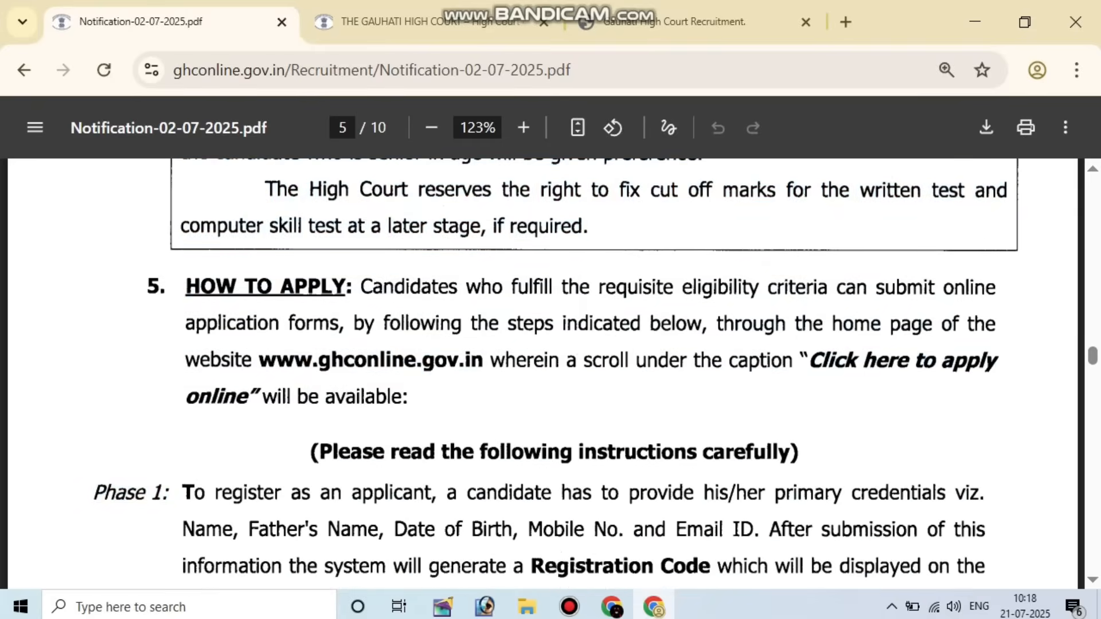
scroll(551, 373, "down", 12)
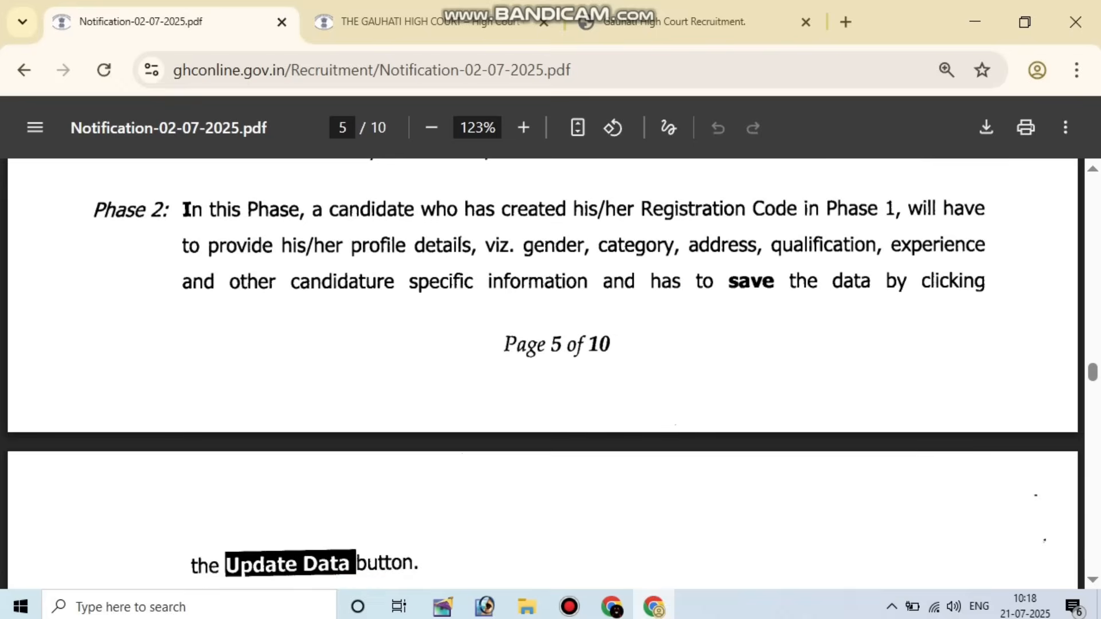
scroll(551, 373, "down", 5)
scroll(550, 373, "down", 5)
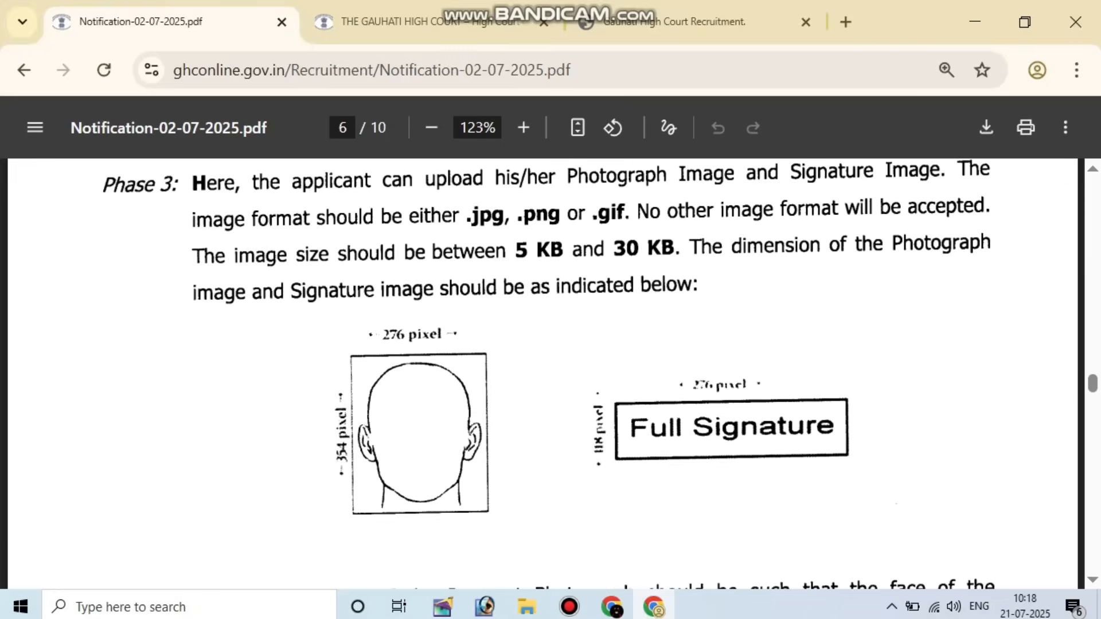
scroll(551, 373, "up", 2)
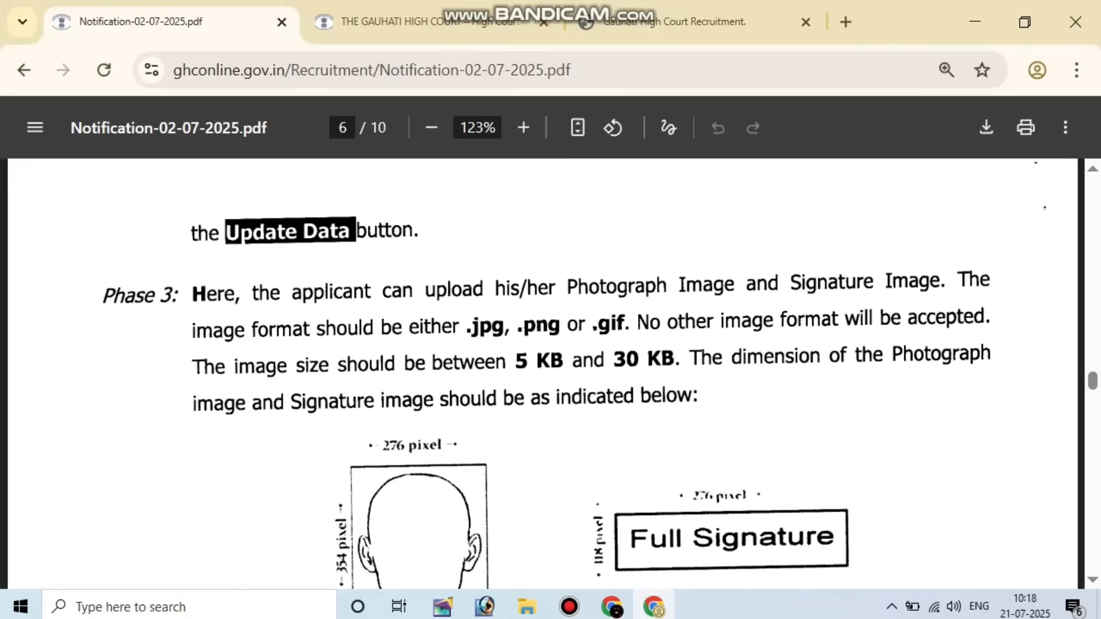
scroll(550, 372, "down", 2)
scroll(551, 373, "down", 2)
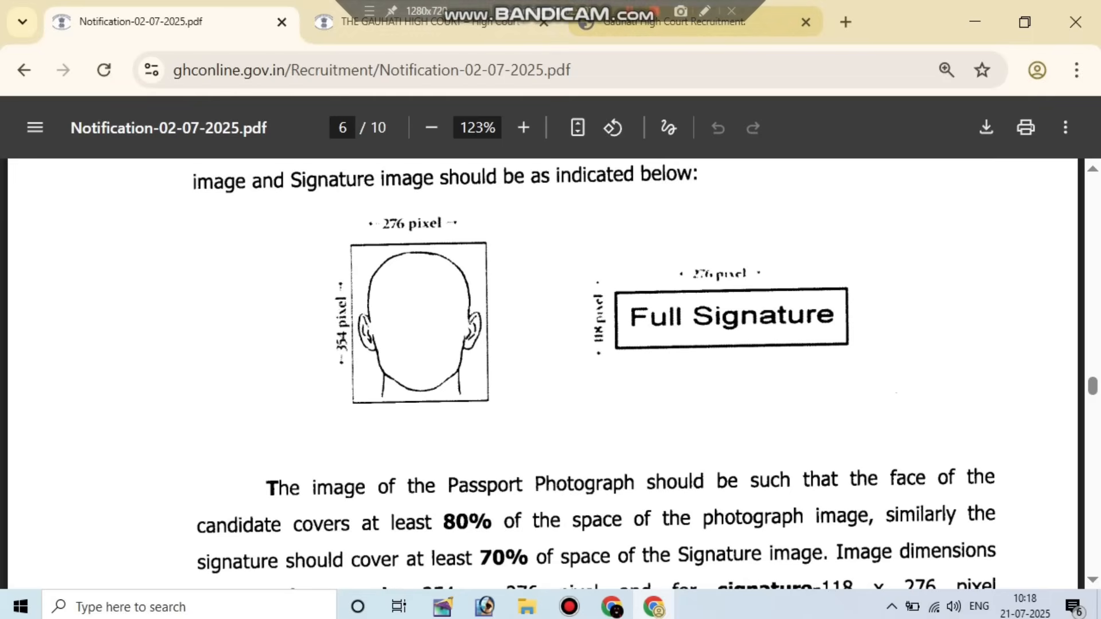
Step: Switch to the Gauhati High Court Recruitment page for the Junior Administrative Assistant online application
key("ctrl+3")
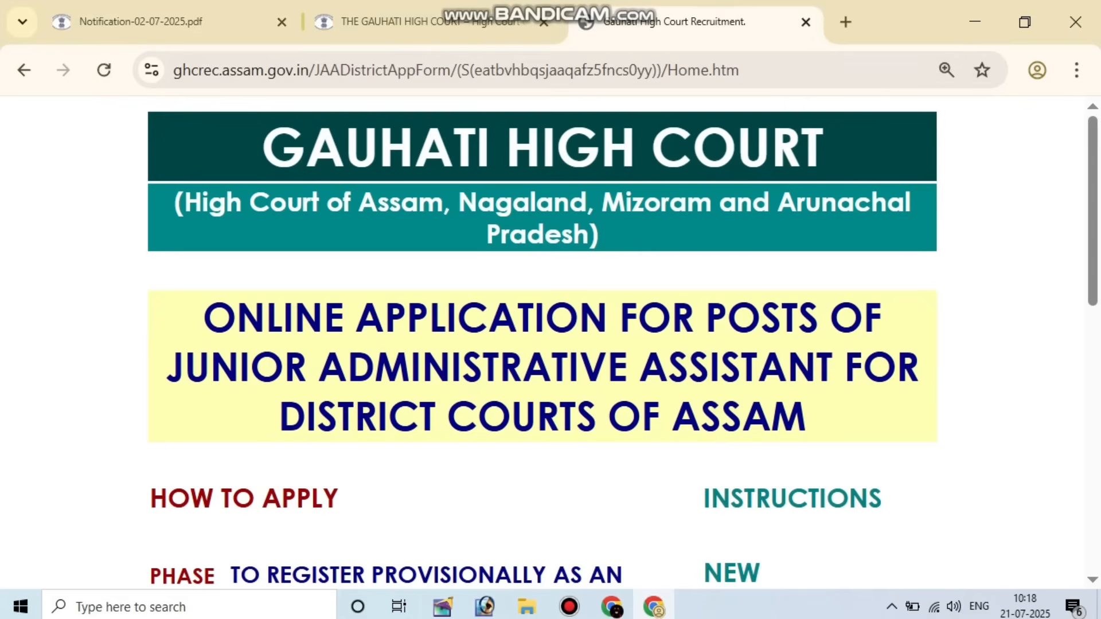
Step: Highlight the How to Apply heading on the recruitment page and open its Instructions page
scroll(542, 344, "down", 4)
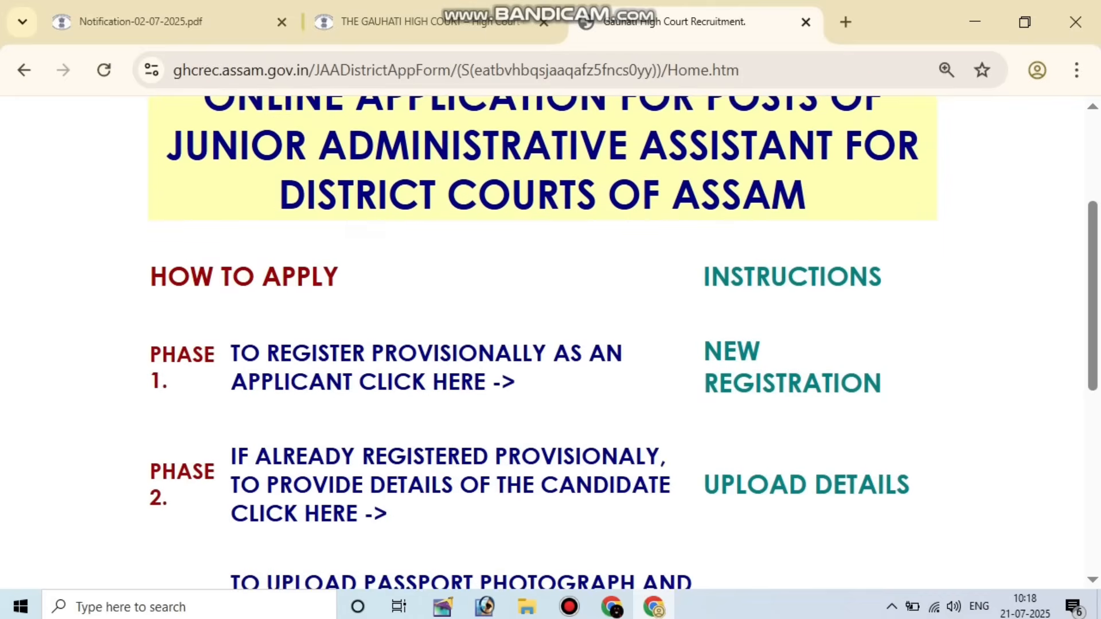
left_click_drag(151, 277, 339, 276)
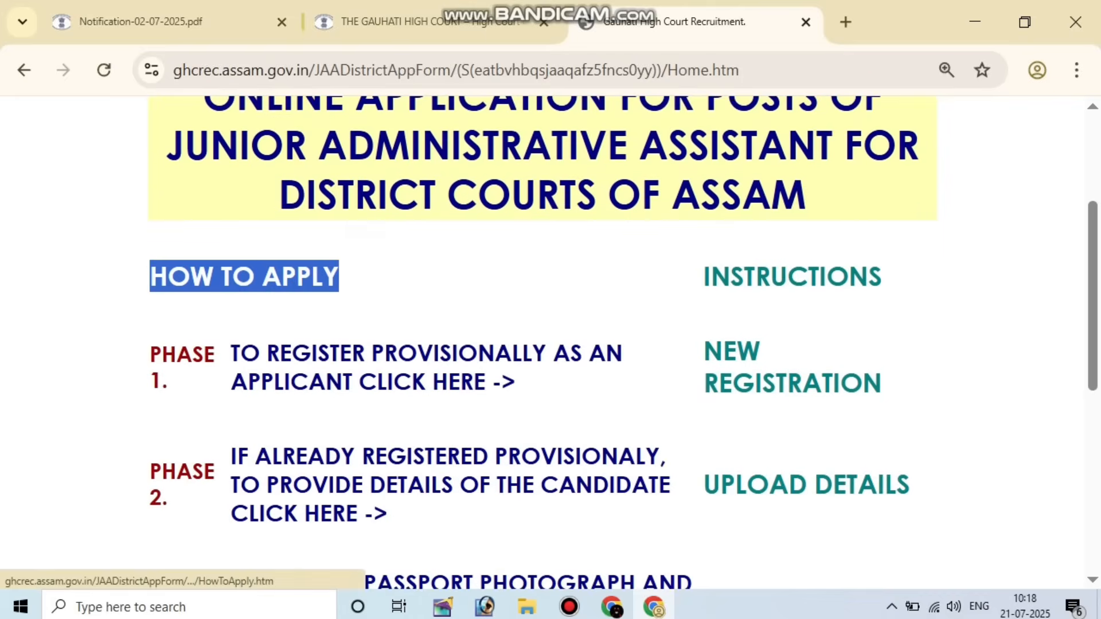
left_click(792, 277)
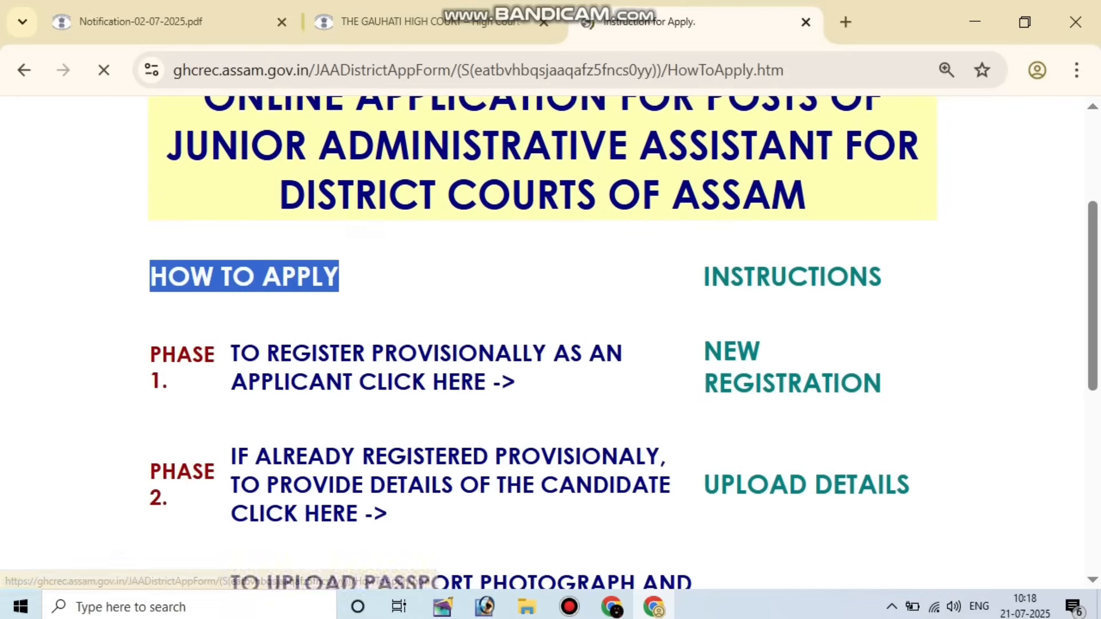
Step: Read the application instructions by phase, including the photograph and signature dimensions, and return to the recruitment home page
scroll(551, 333, "down", 5)
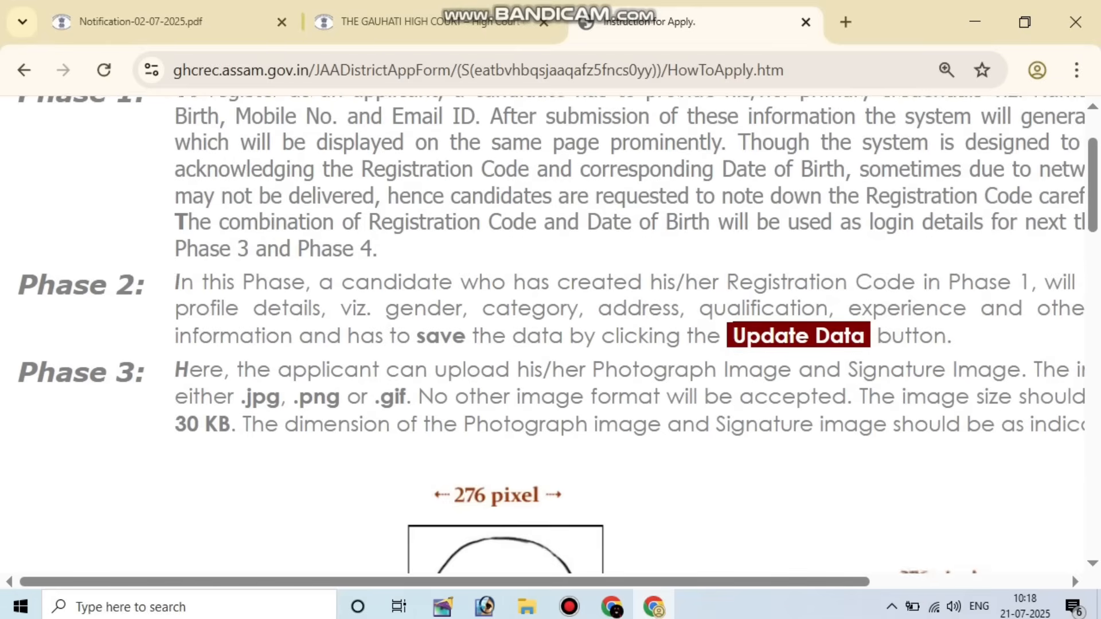
scroll(542, 342, "down", 1)
scroll(543, 341, "right", 2)
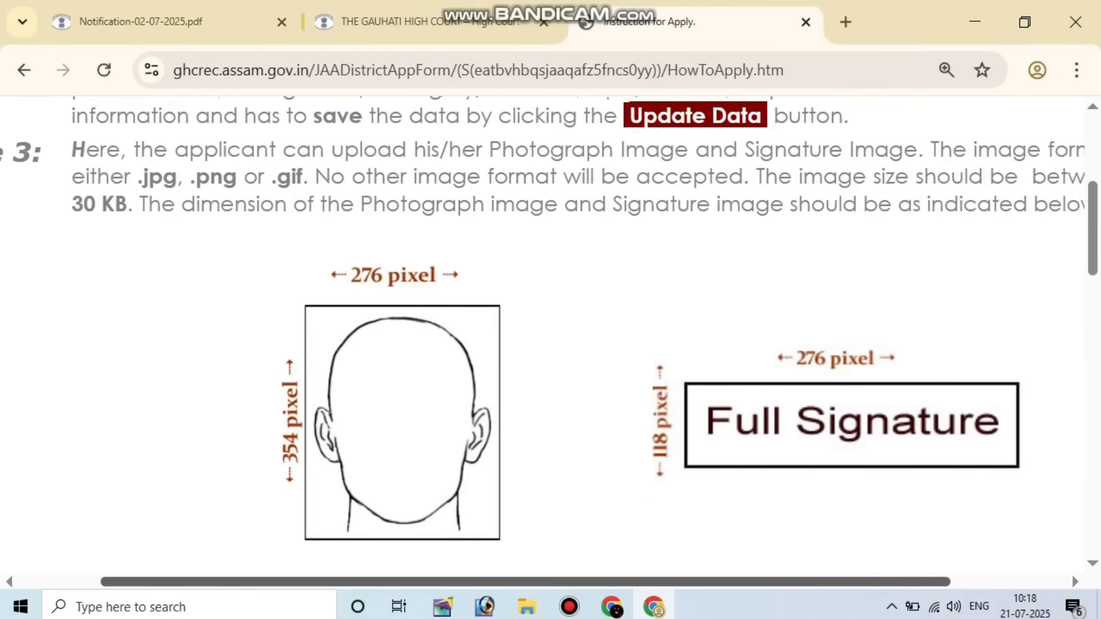
scroll(550, 332, "down", 10)
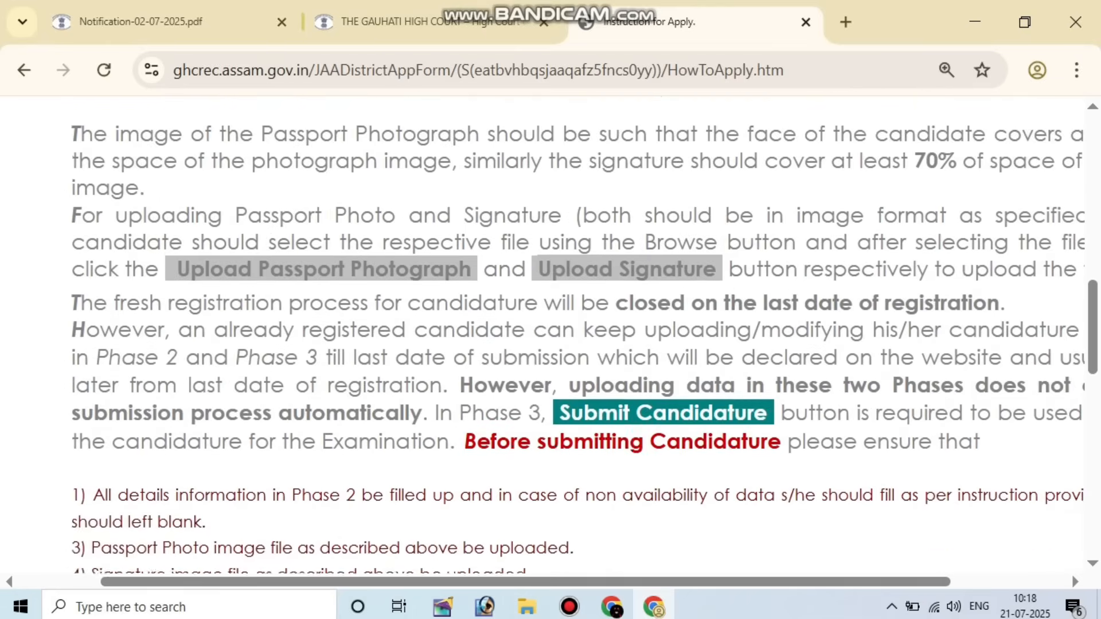
scroll(550, 333, "down", 8)
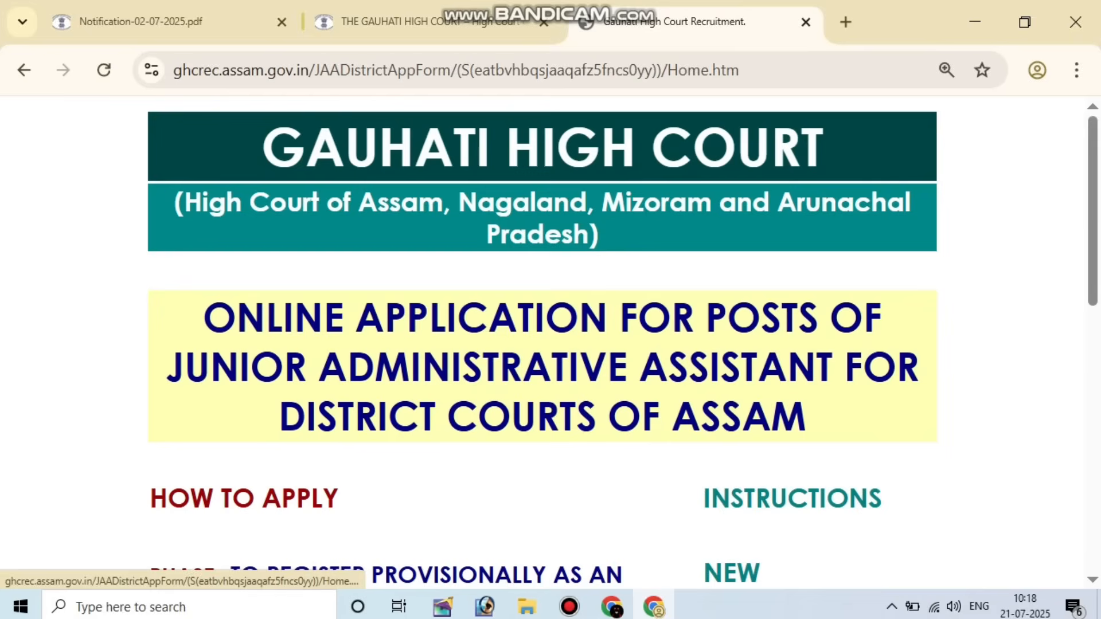
Step: Highlight the Phase 1 provisional registration line and open the New Registration form
scroll(551, 344, "down", 5)
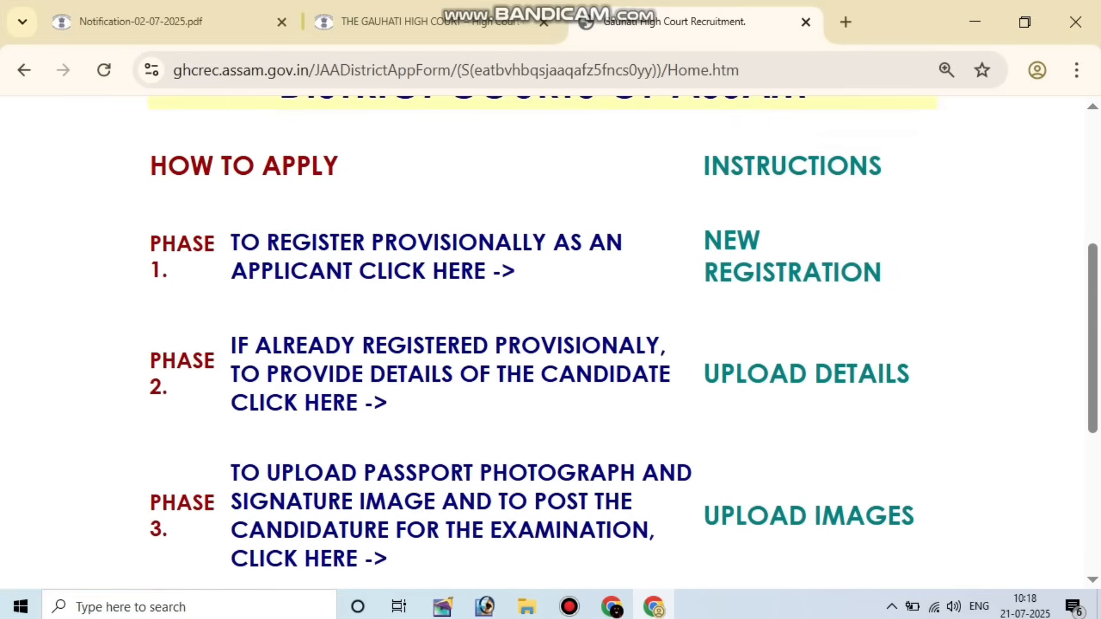
left_click_drag(150, 235, 448, 266)
left_click(459, 287)
left_click_drag(231, 272, 884, 275)
left_click(912, 293)
left_click(791, 258)
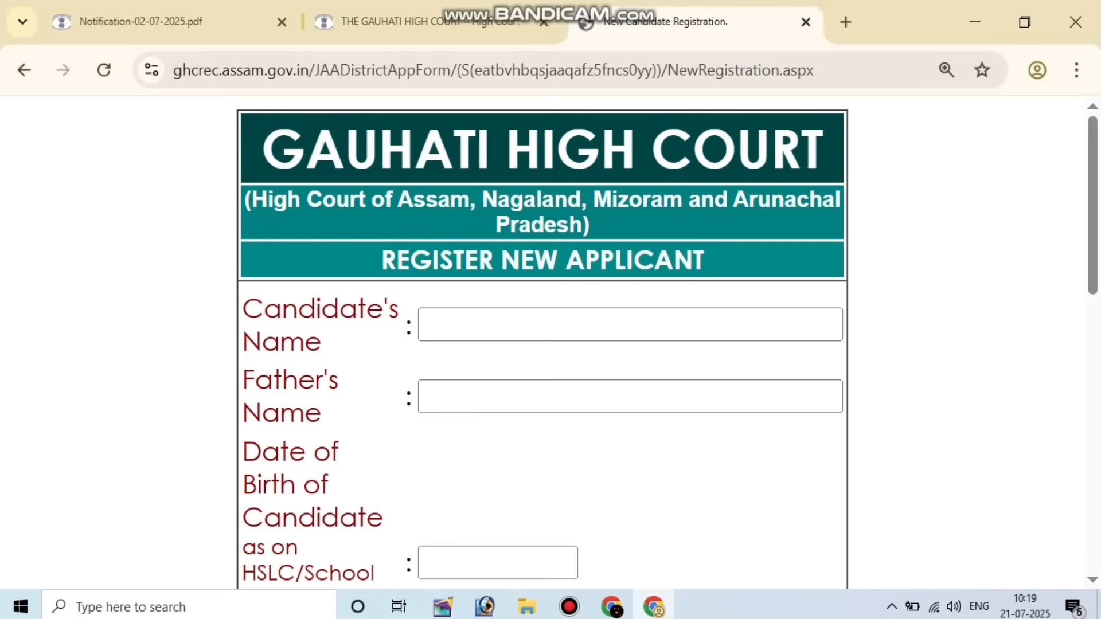
Step: Delete the saved name suggestion for the Candidate's Name field, leaving the field empty
scroll(573, 322, "down", 1)
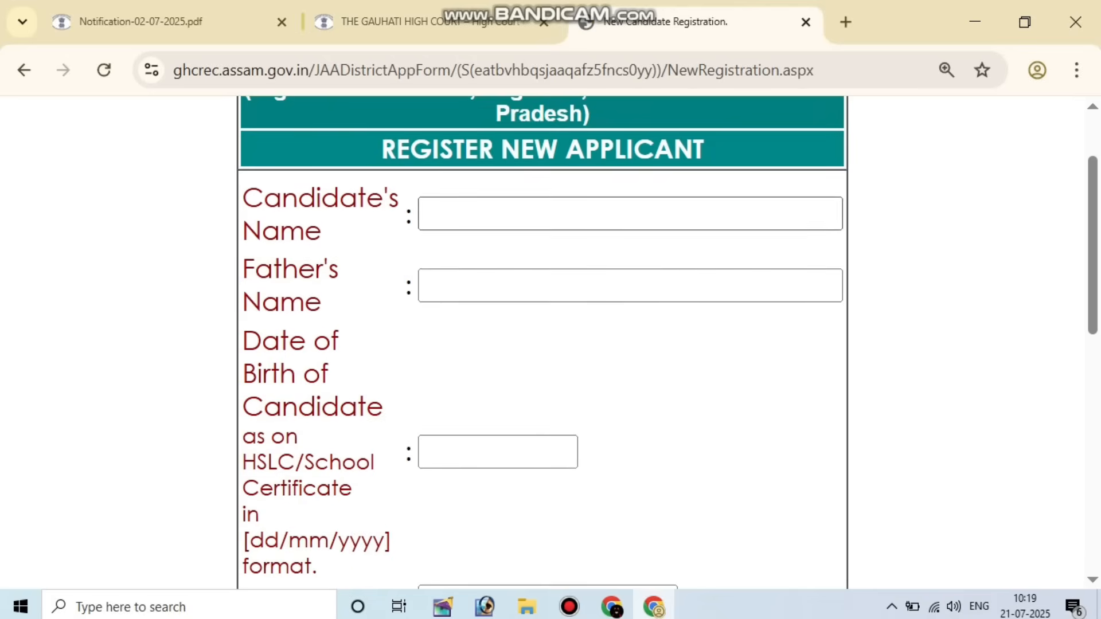
left_click(573, 214)
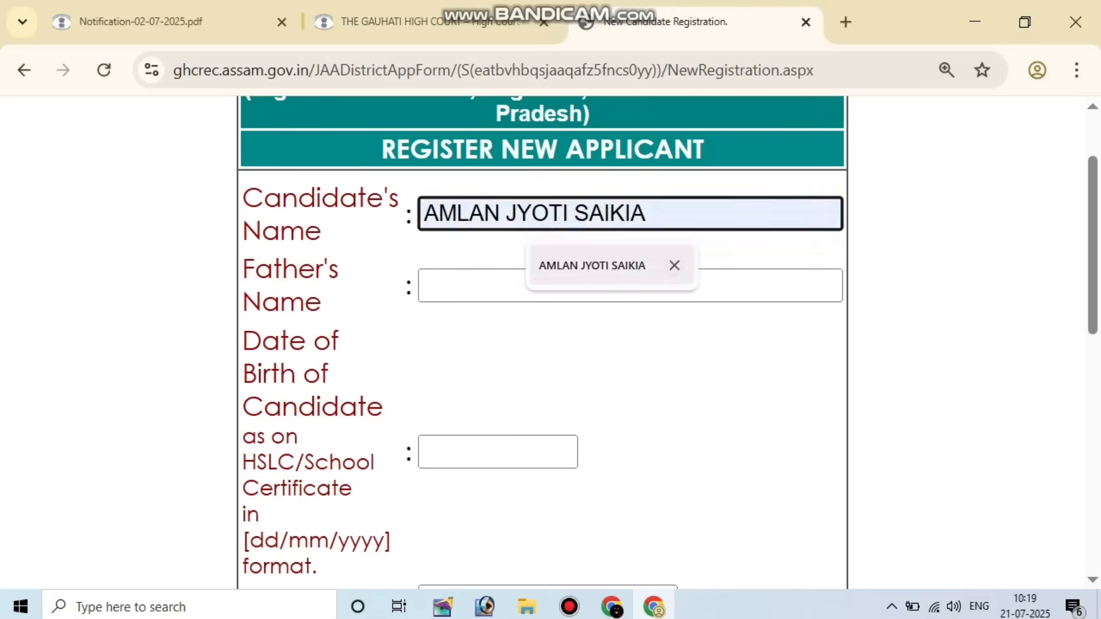
left_click(675, 265)
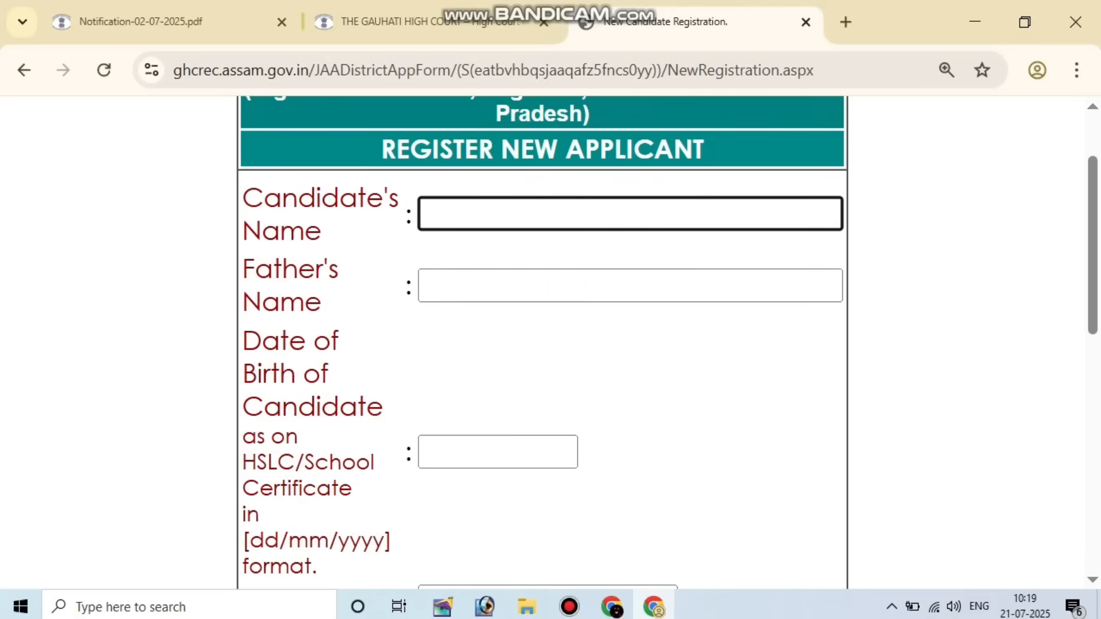
Step: Highlight the form labels for candidate's name, father's name, date of birth, mobile number and email ID one after another
left_click_drag(243, 198, 321, 232)
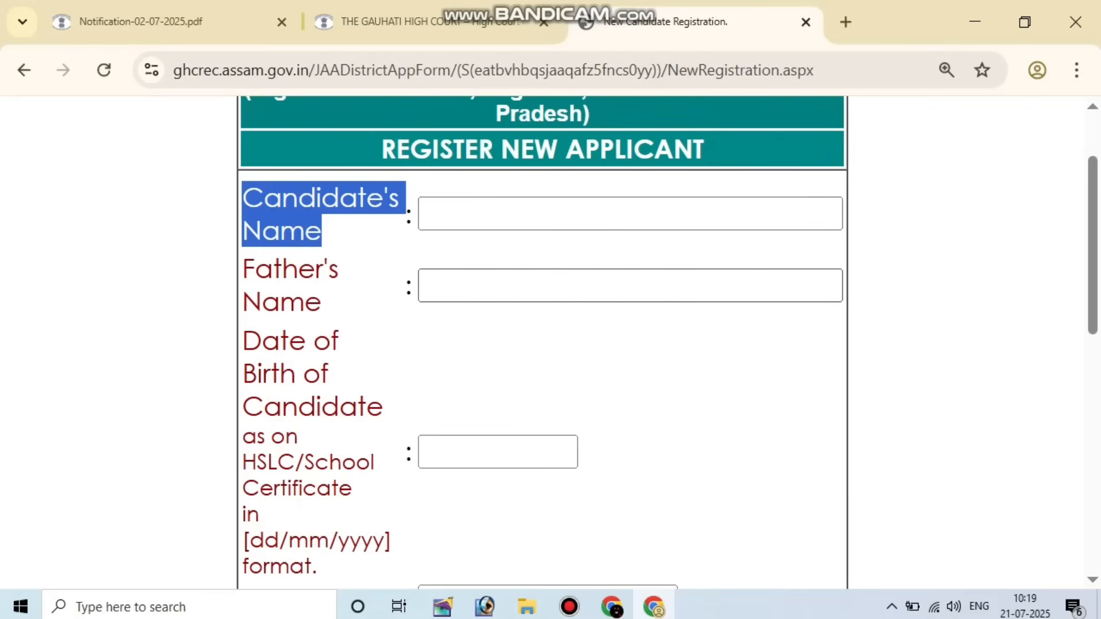
left_click_drag(243, 269, 321, 303)
left_click_drag(243, 341, 328, 374)
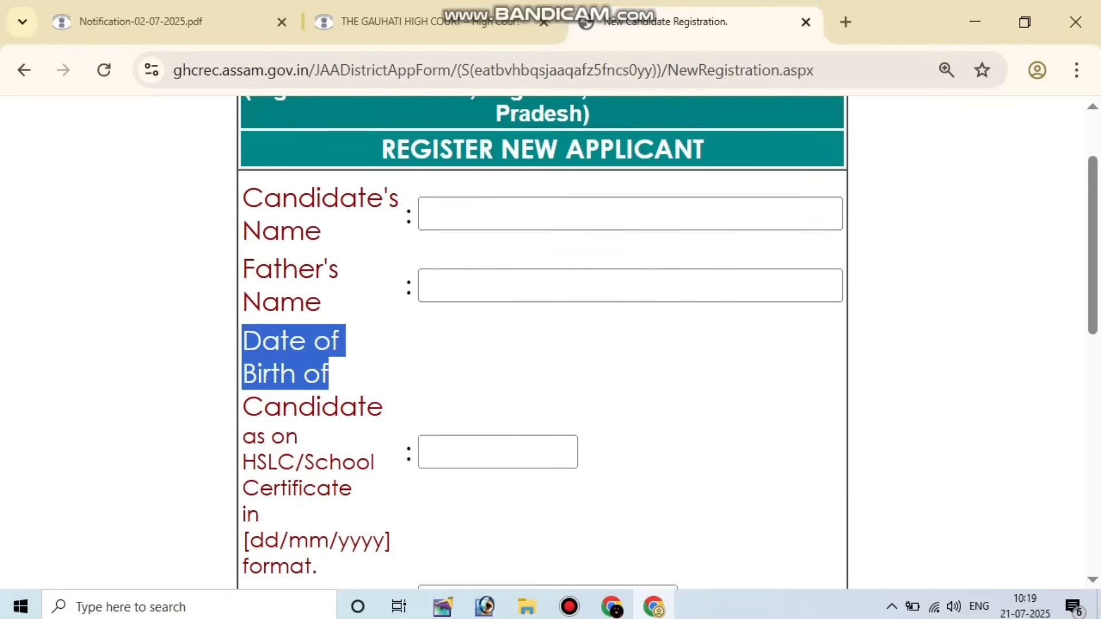
scroll(542, 344, "down", 4)
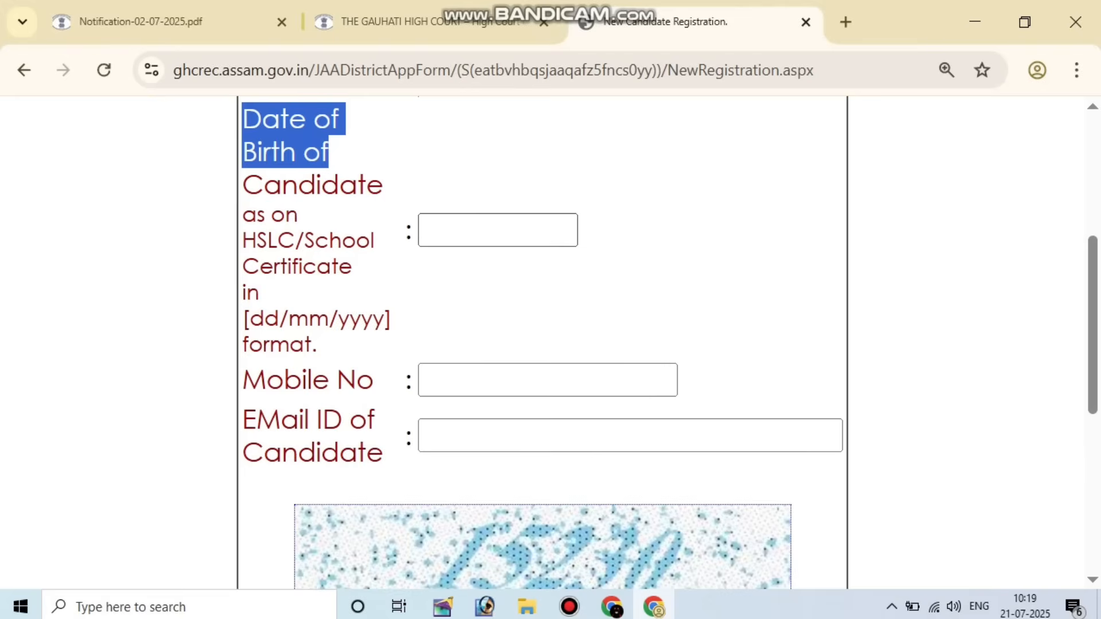
left_click_drag(243, 381, 374, 381)
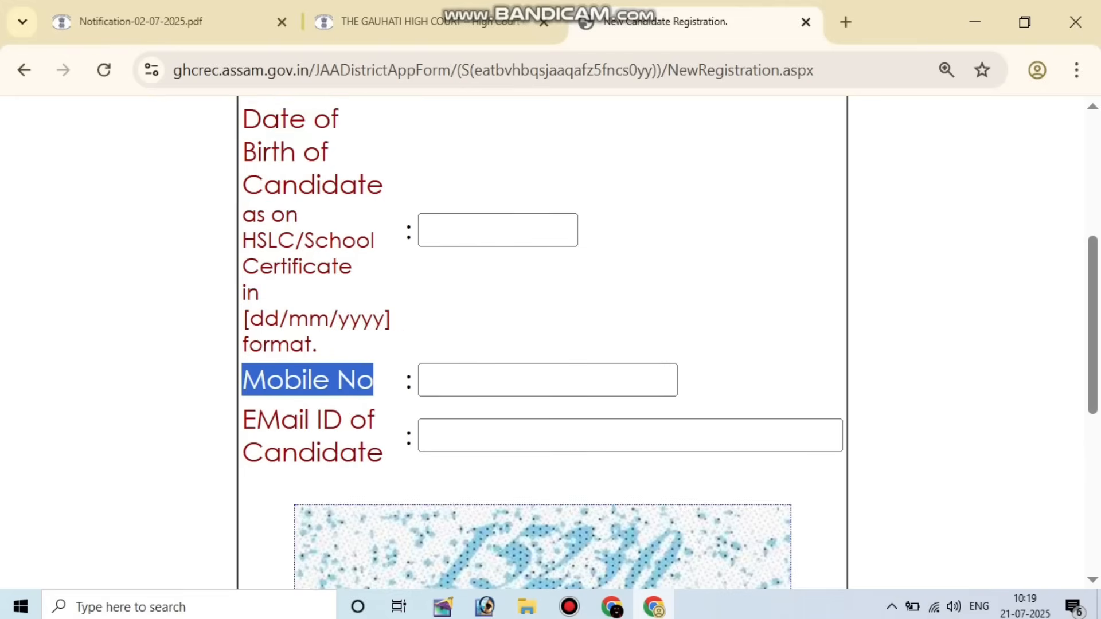
left_click_drag(244, 421, 375, 421)
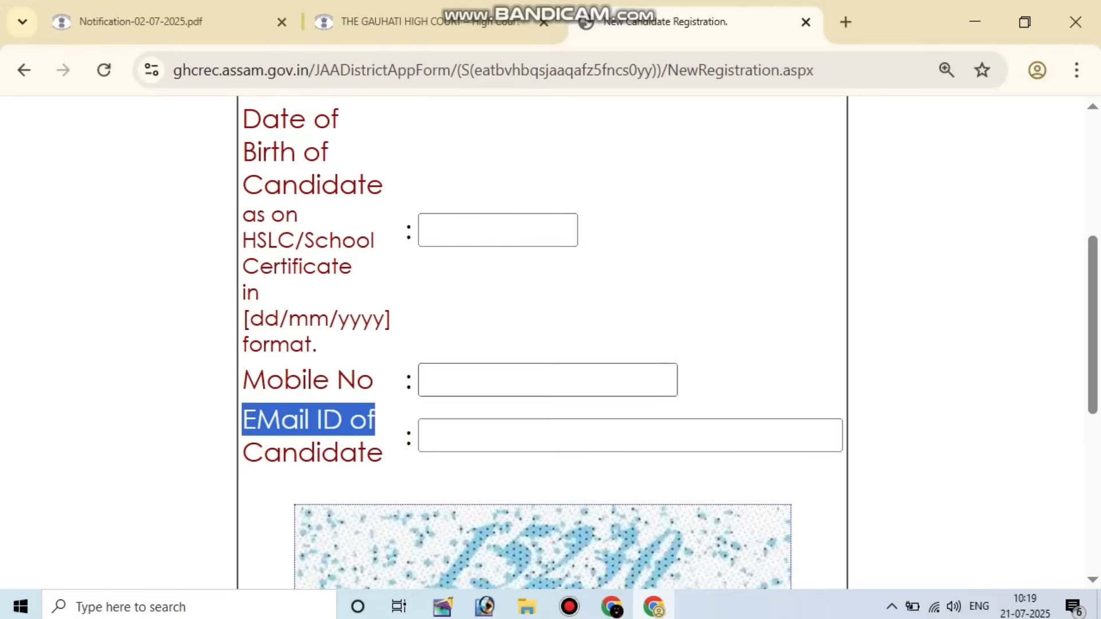
Step: Enter the verification code from the captcha image in the registration form
scroll(542, 344, "down", 4)
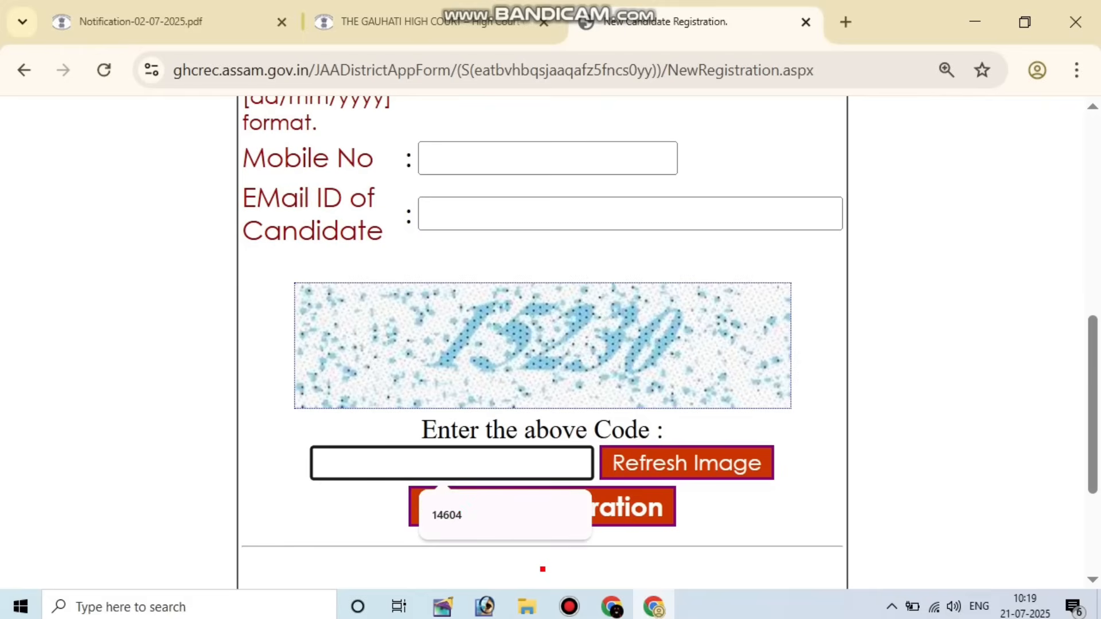
type("15230")
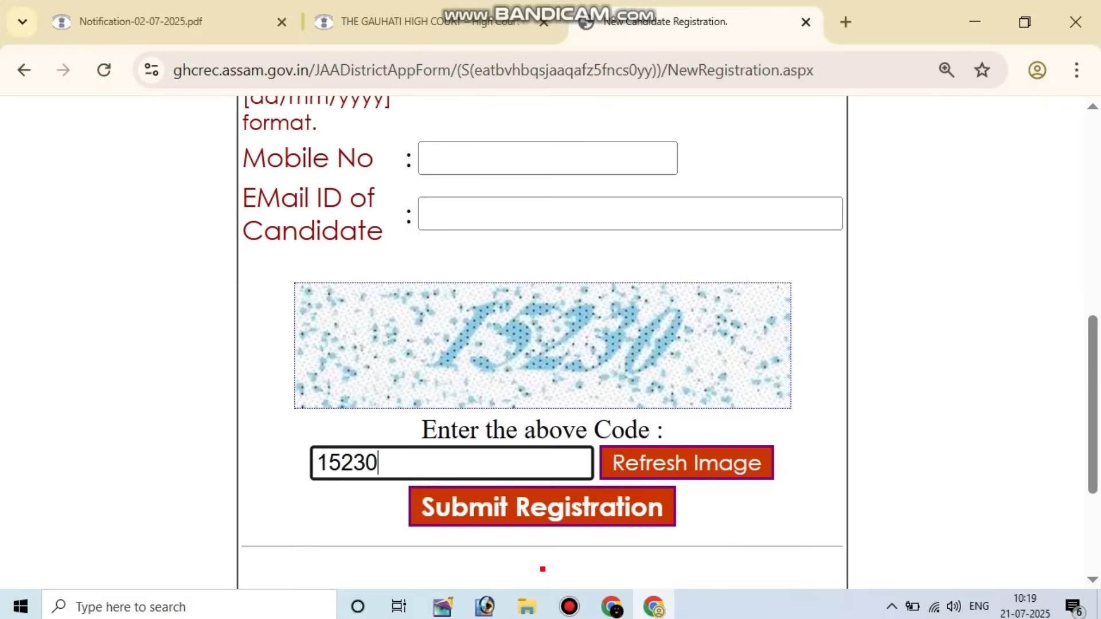
scroll(542, 344, "down", 2)
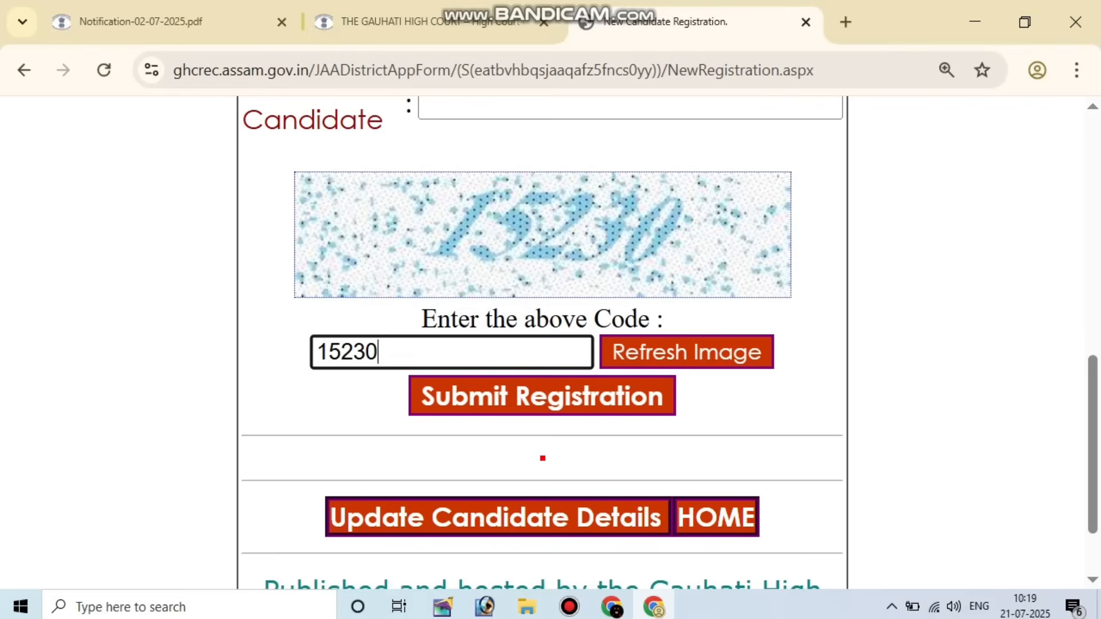
Step: Zoom the page out to 125%, check the candidate's details in the form and submit the registration
key("ctrl+minus")
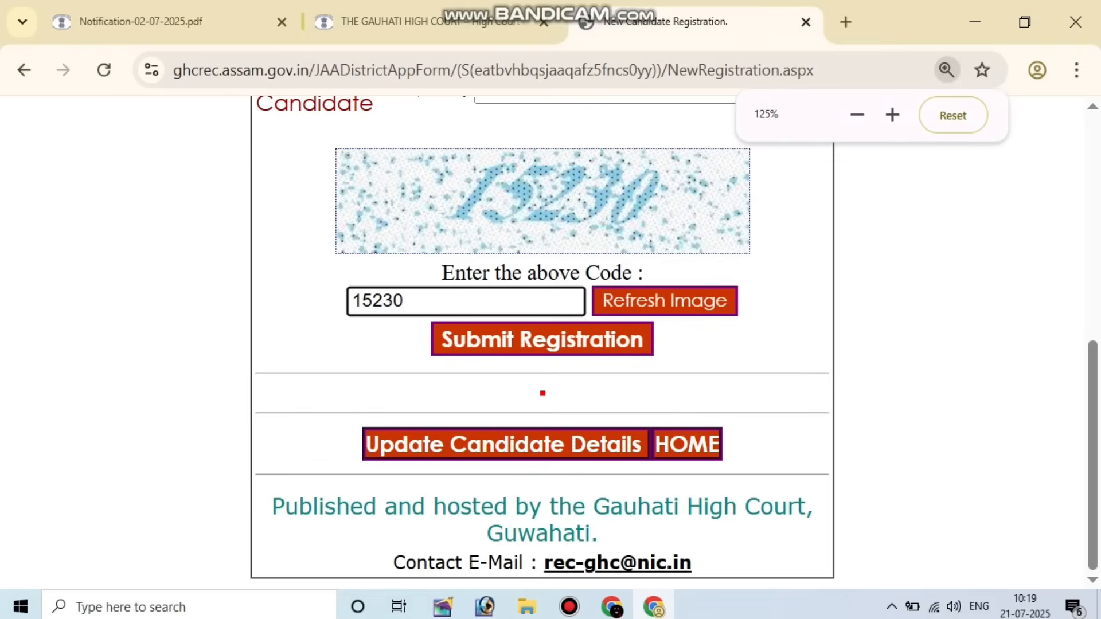
scroll(539, 344, "up", 4)
scroll(539, 344, "down", 3)
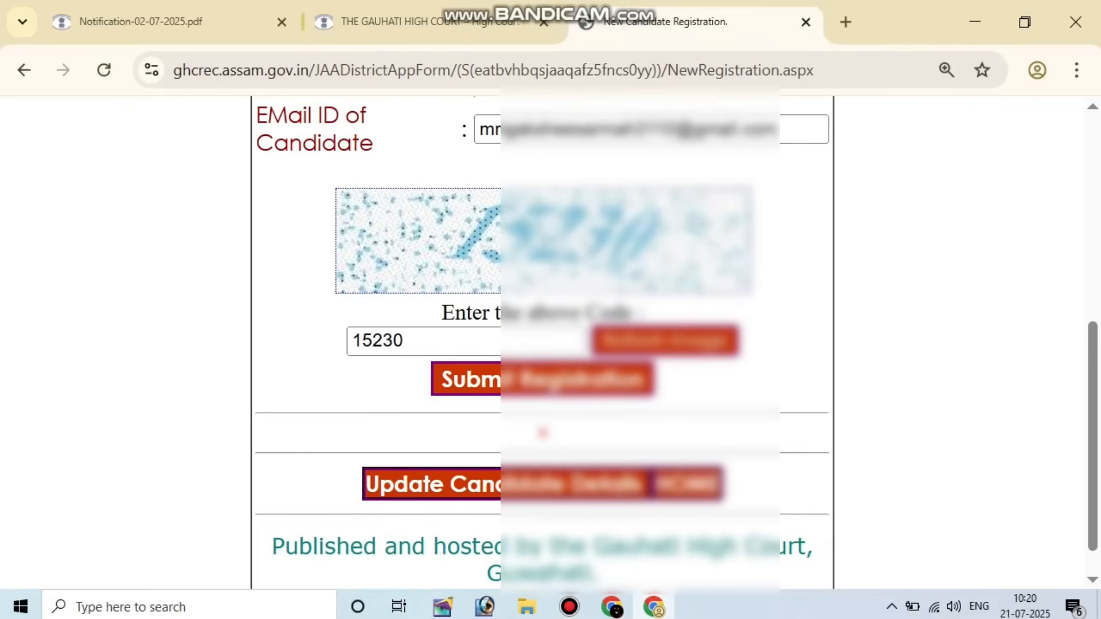
left_click(542, 379)
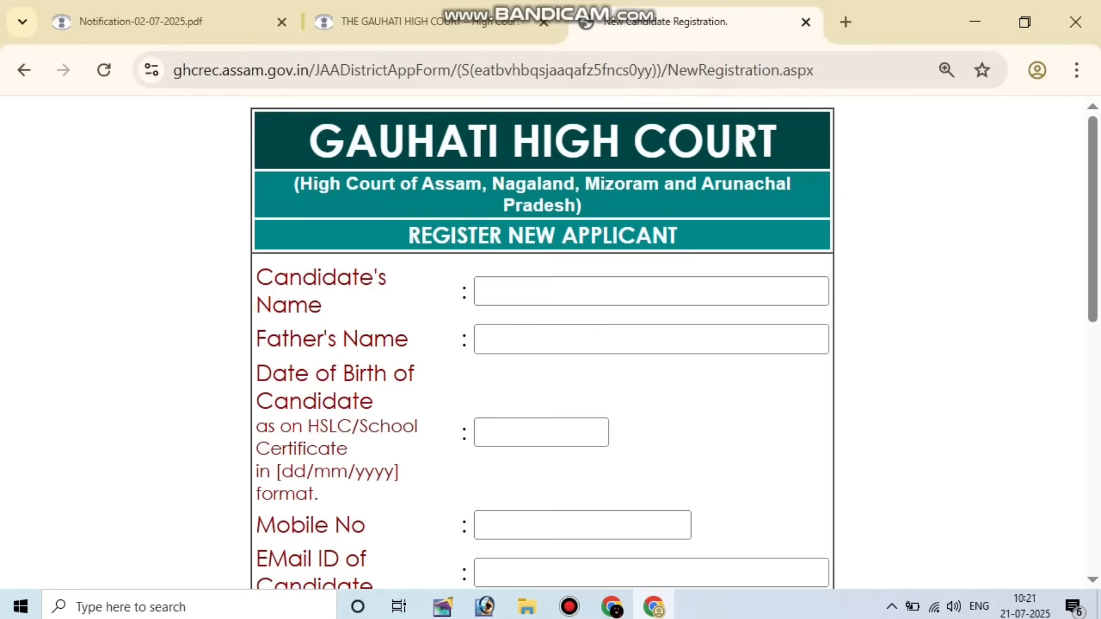
Step: Find the applicant's registered code below the registration form and highlight its label and the code
scroll(542, 344, "down", 12)
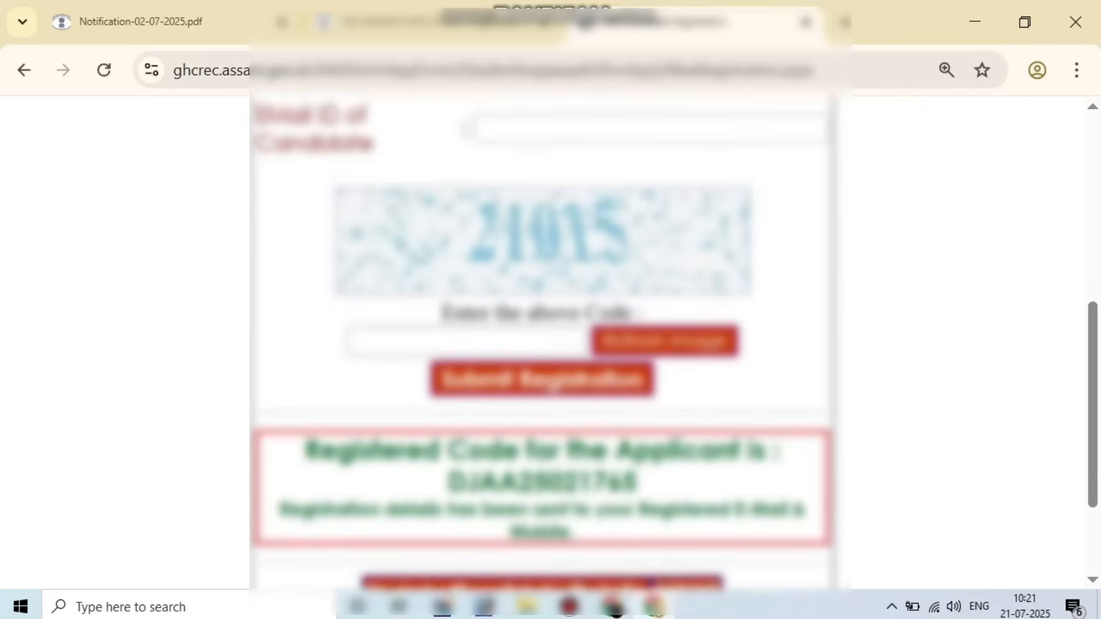
scroll(542, 344, "down", 1)
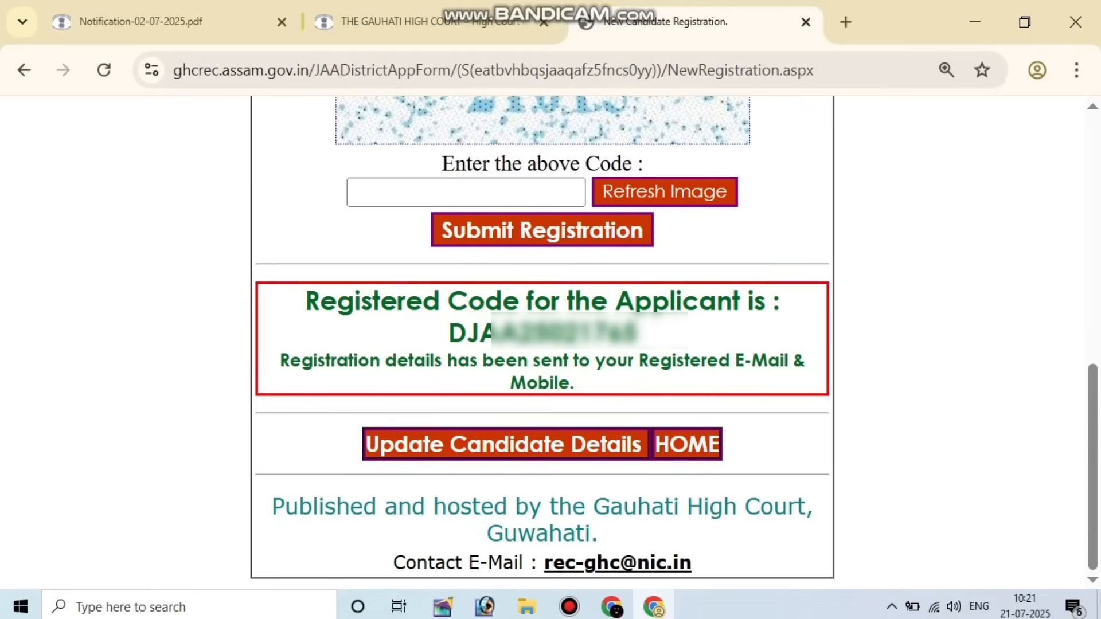
left_click_drag(304, 301, 765, 301)
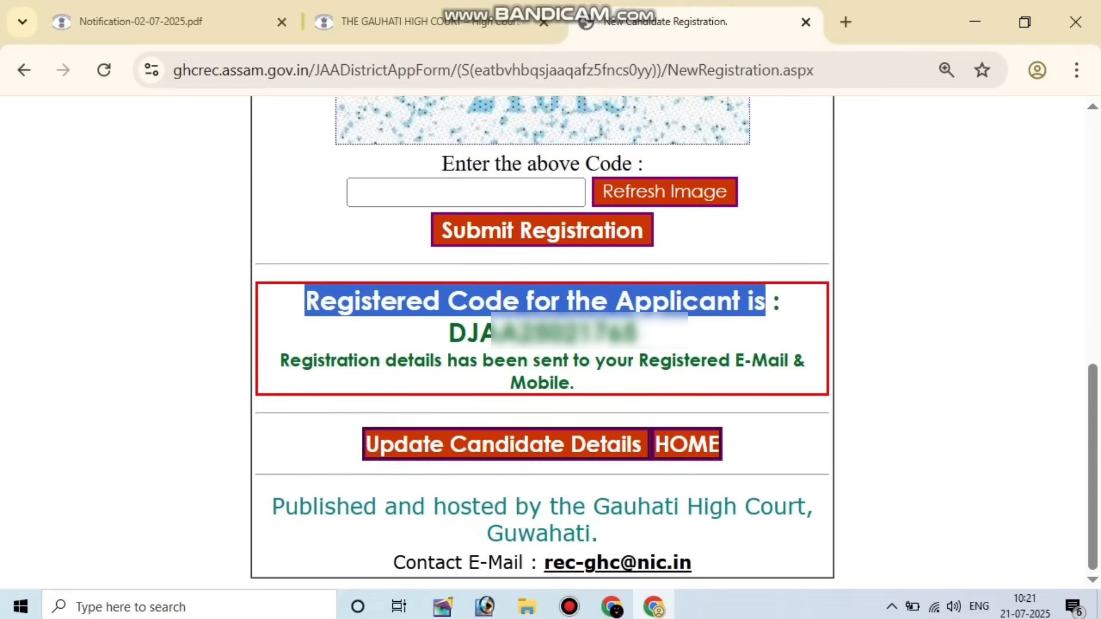
left_click(766, 307)
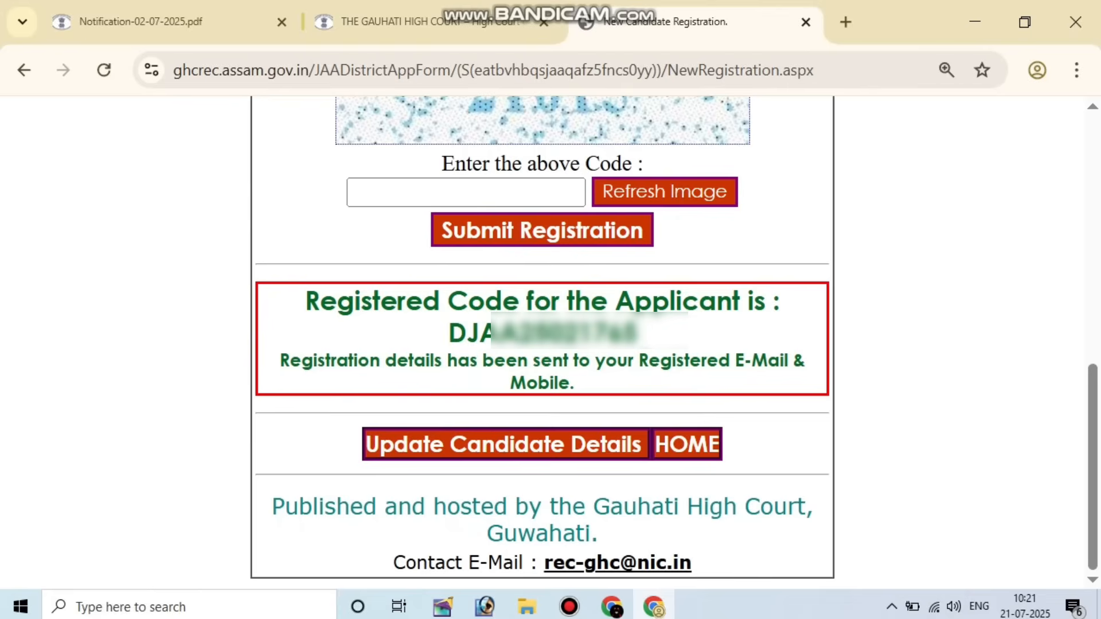
left_click_drag(637, 333, 449, 332)
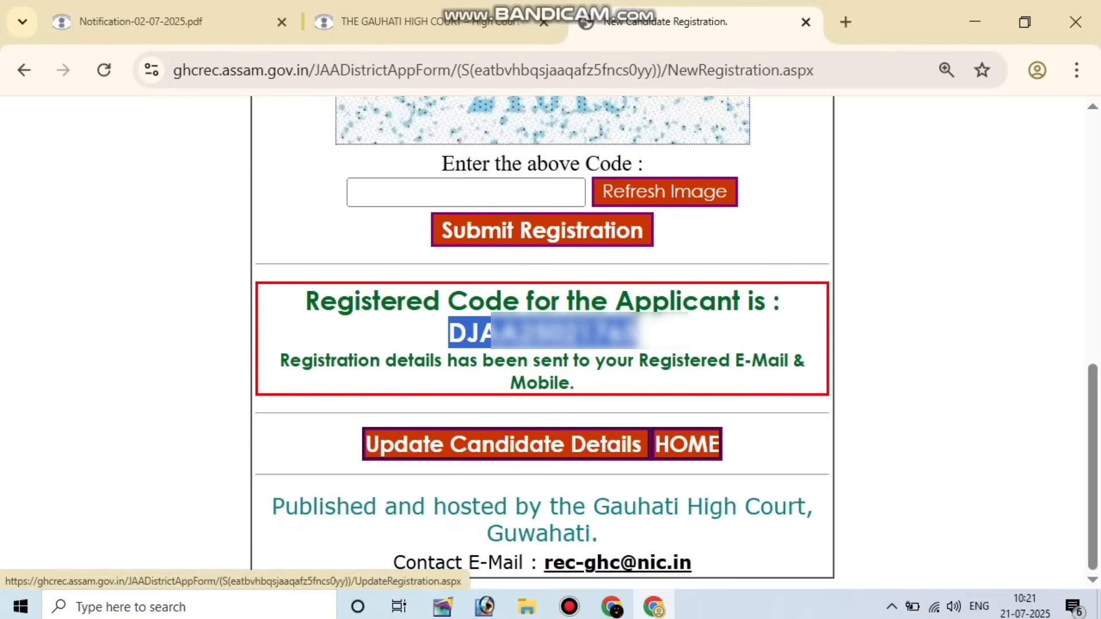
Step: Go to Update Candidate Details and look through the applicant form's personal and qualification fields
left_click(504, 445)
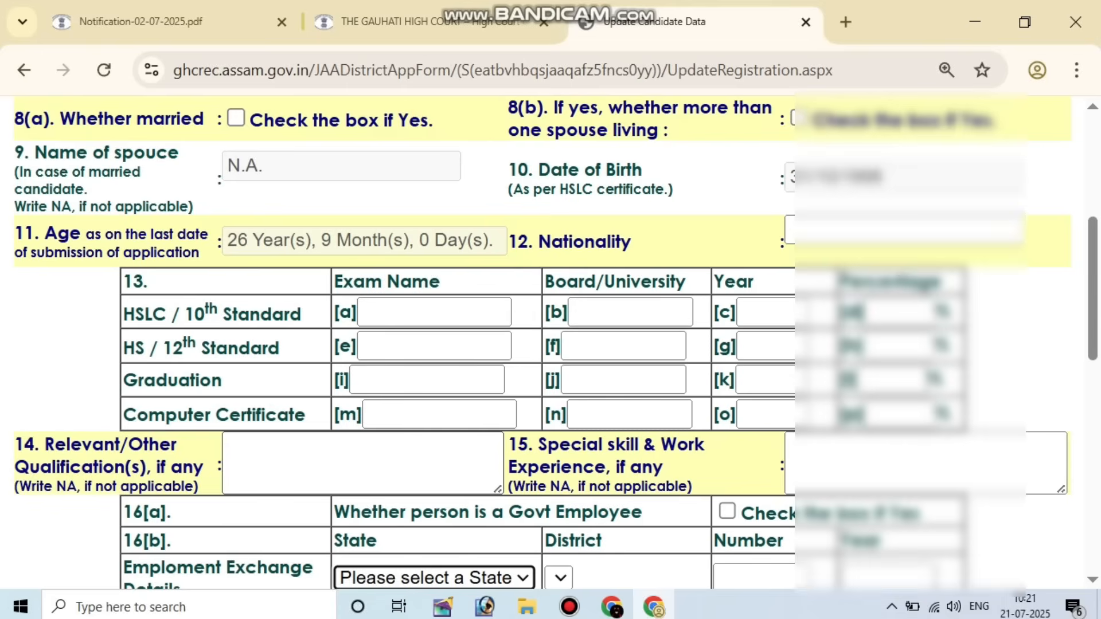
scroll(542, 341, "up", 5)
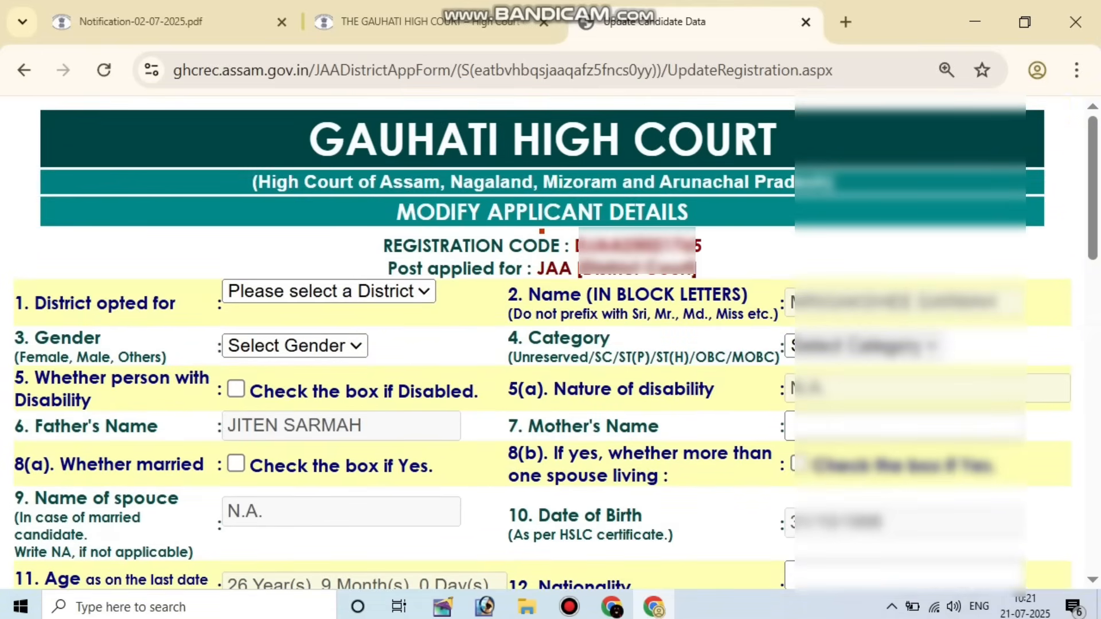
scroll(542, 341, "down", 15)
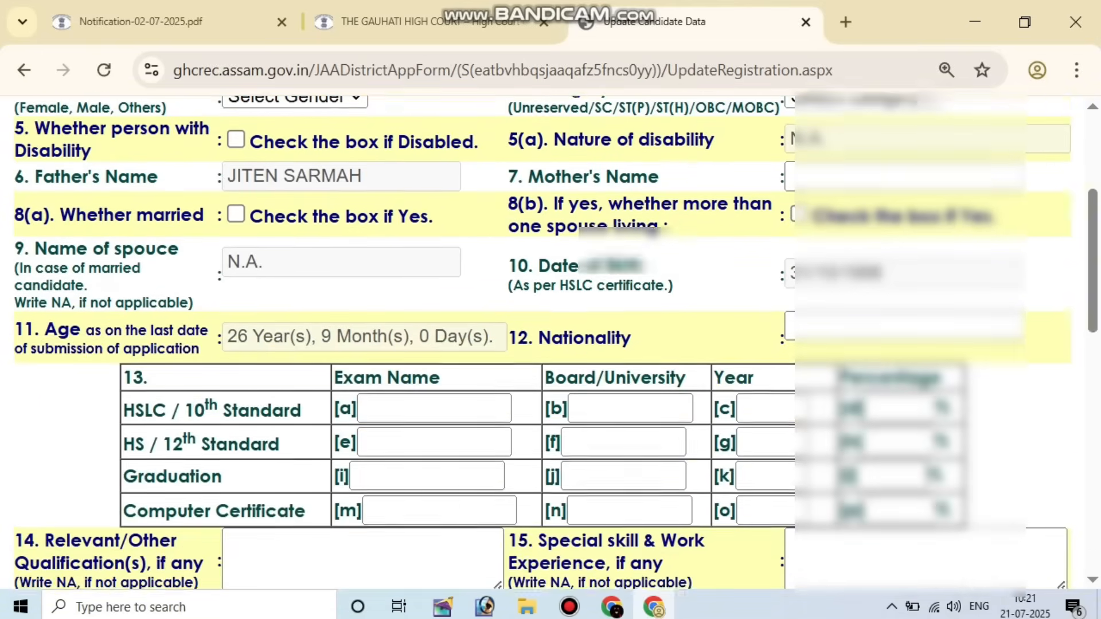
scroll(542, 341, "up", 15)
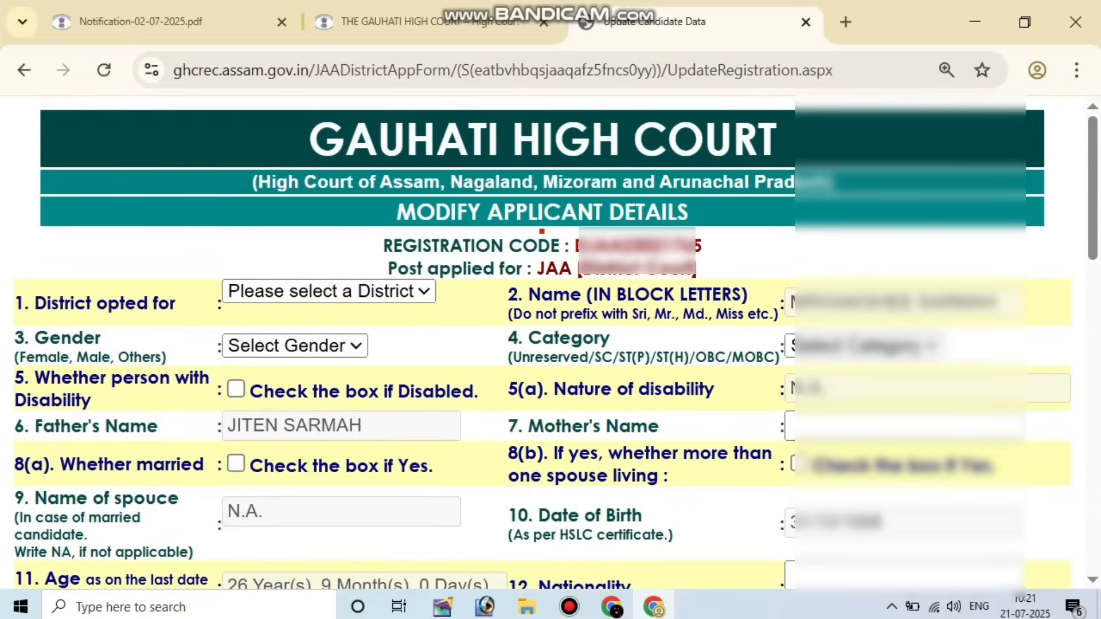
Step: Highlight the District opted for label and set the district to Jorhat
left_click_drag(34, 303, 175, 303)
left_click(329, 292)
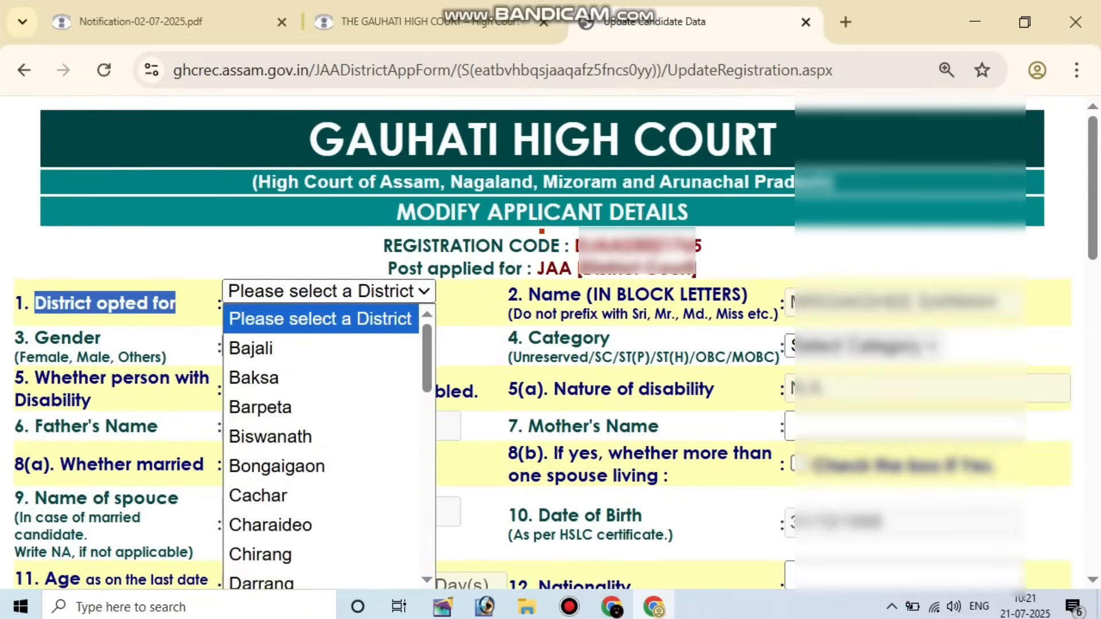
key("j")
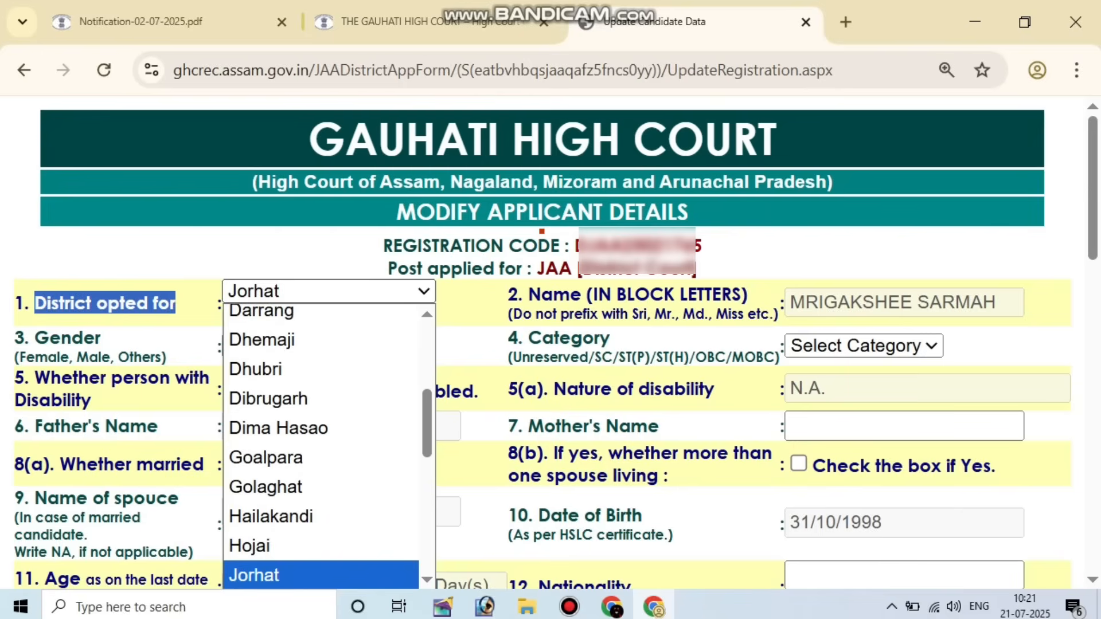
key("Return")
Step: Set the applicant's gender to Female and the category to Unreserved
left_click(295, 346)
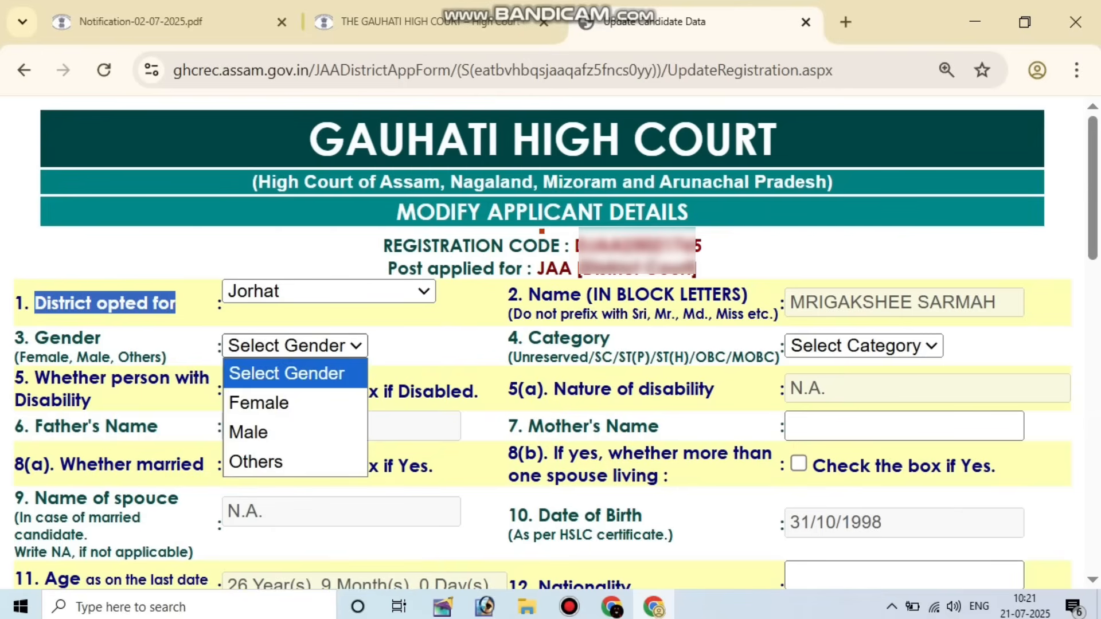
left_click(260, 402)
scroll(236, 167, "down", 4)
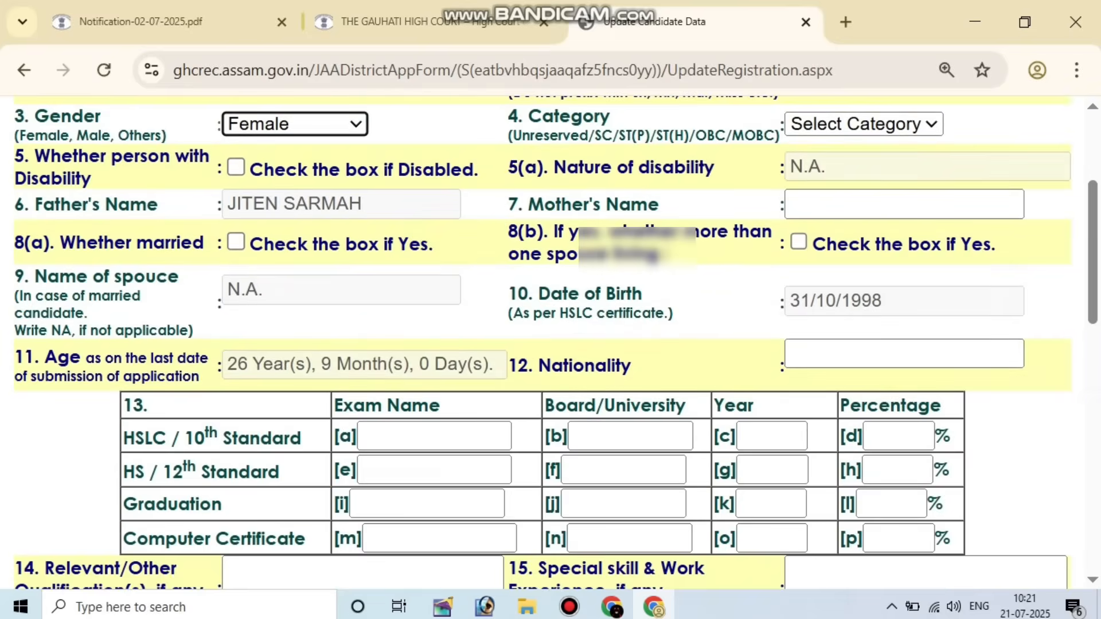
scroll(542, 344, "up", 2)
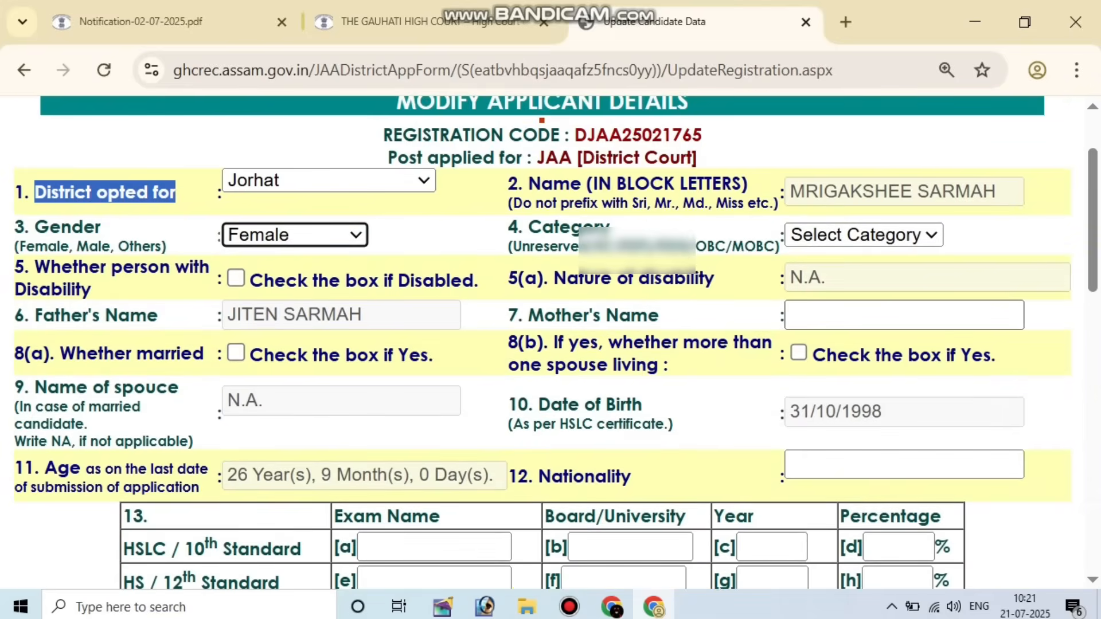
left_click(863, 235)
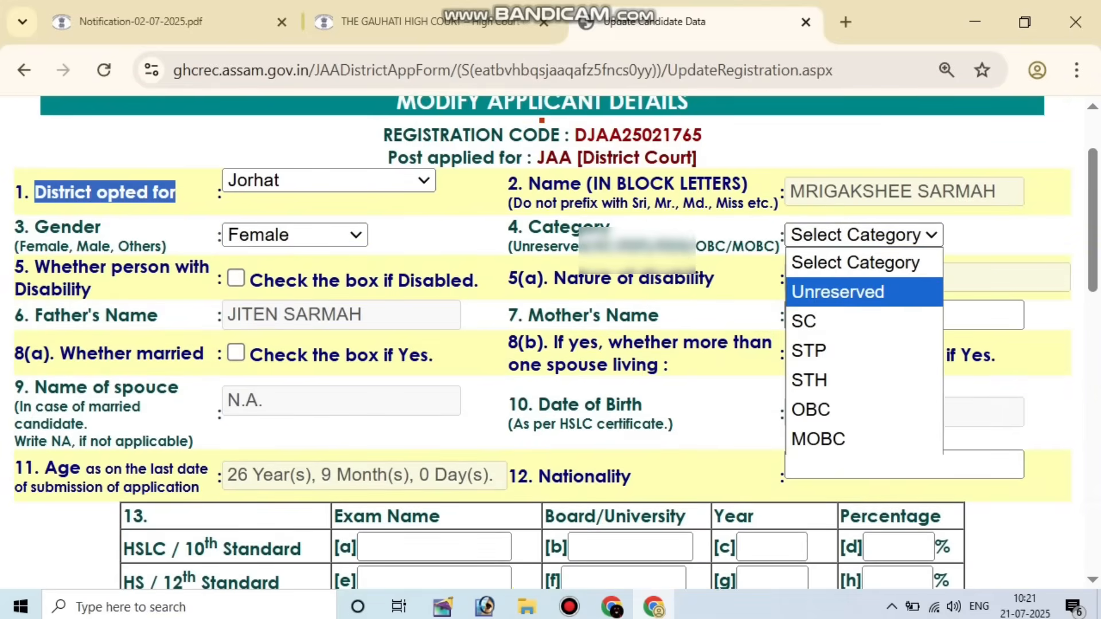
key("Return")
Step: Find the qualification table and highlight its HSLC / 10th Standard label and Exam Name heading
scroll(542, 344, "down", 2)
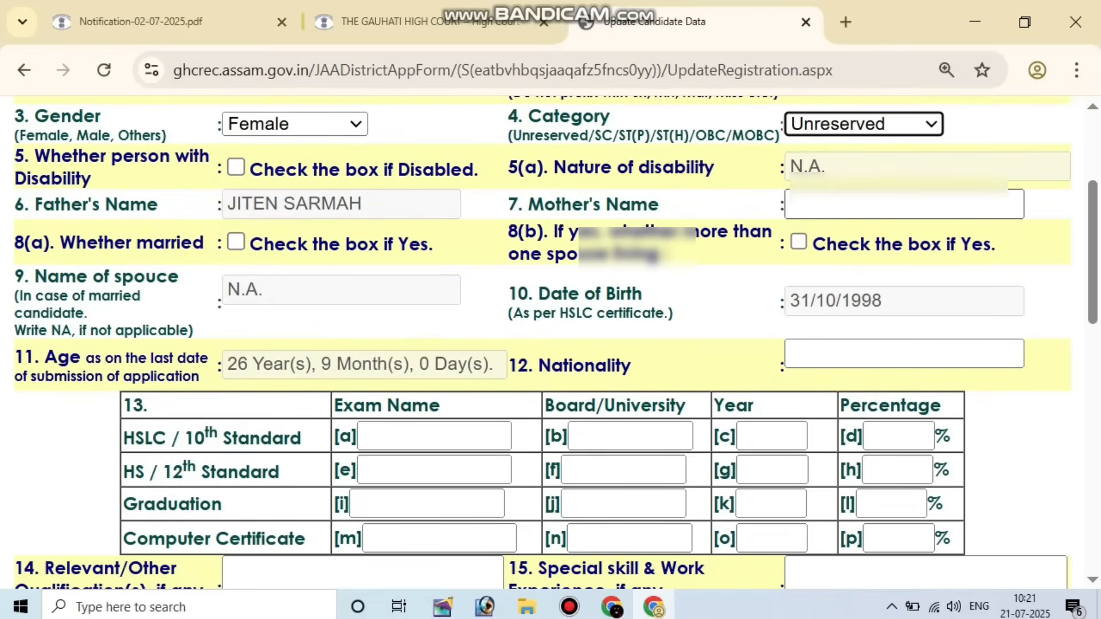
scroll(542, 344, "down", 1)
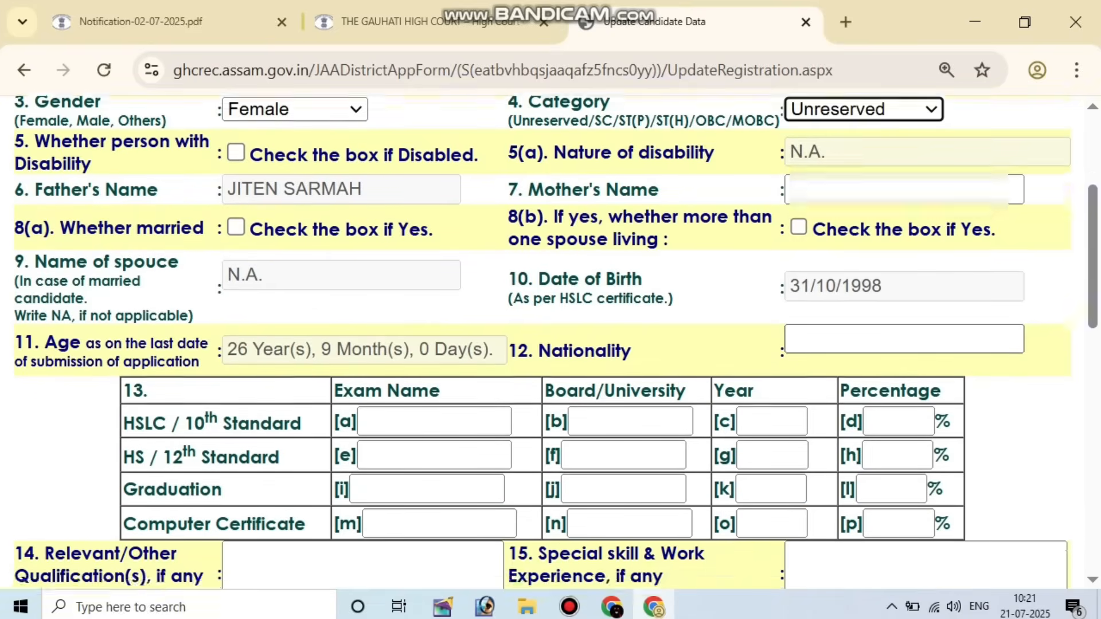
scroll(542, 344, "down", 2)
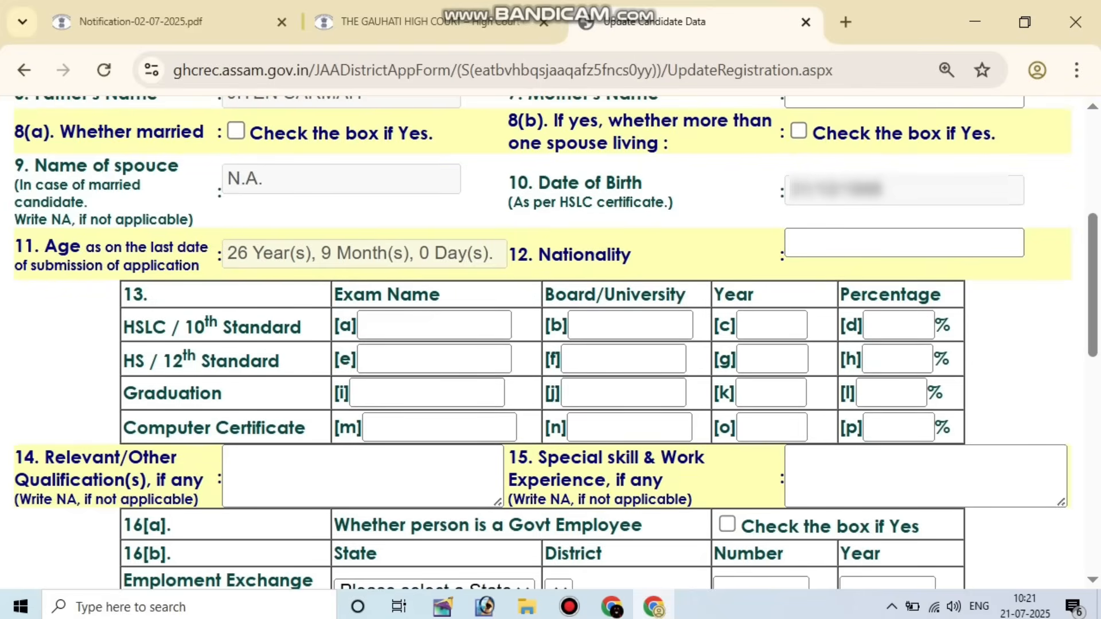
left_click_drag(124, 327, 289, 327)
left_click_drag(335, 295, 430, 295)
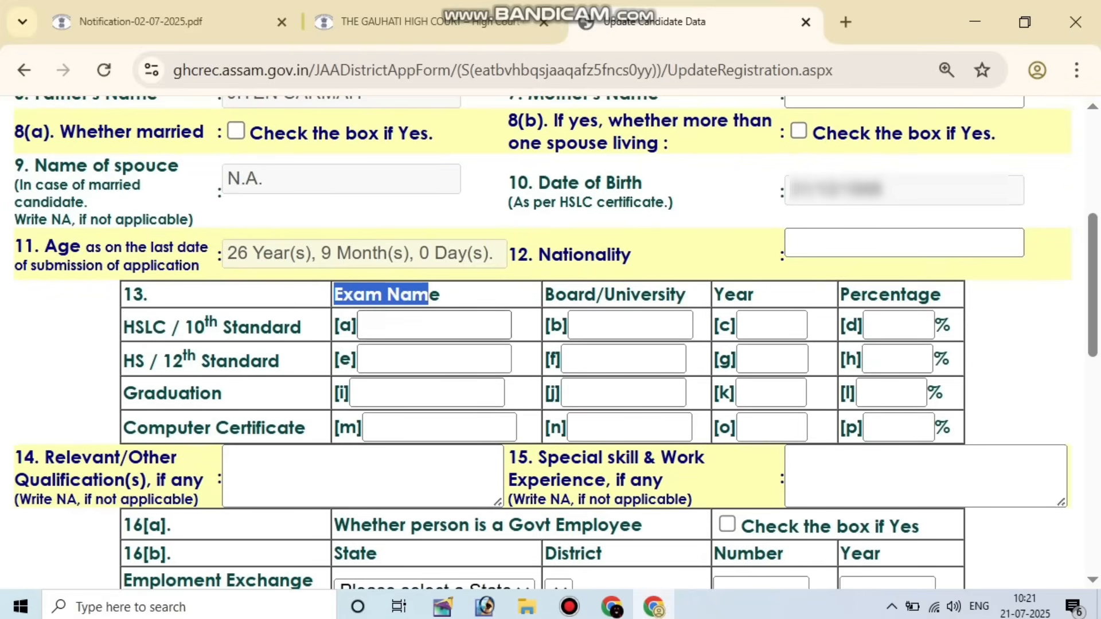
Step: Enter the exam names HSLC for 10th, AHSEC for 12th and B.A for graduation, leaving the computer certificate's name empty
left_click(434, 325)
left_click(439, 374)
left_click(434, 359)
left_click(441, 409)
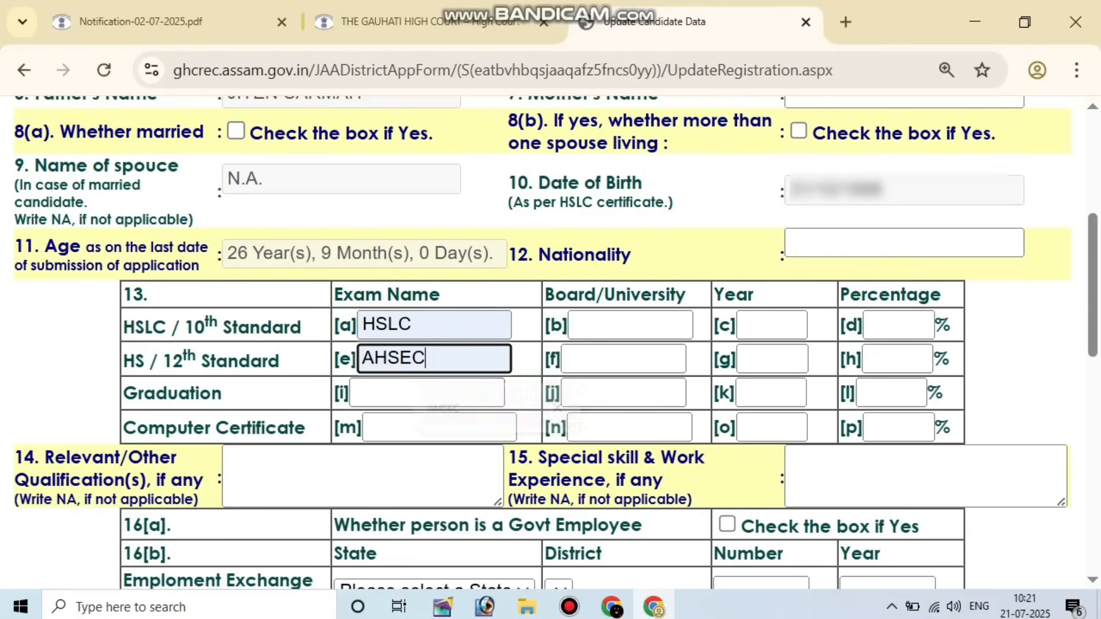
left_click(427, 393)
left_click(427, 482)
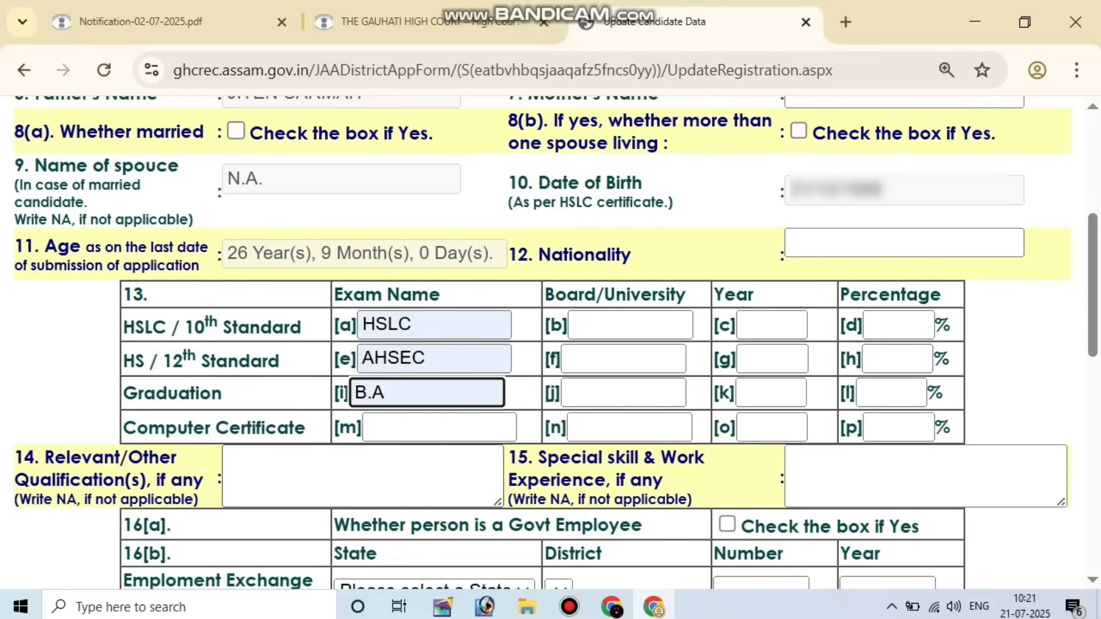
left_click(440, 428)
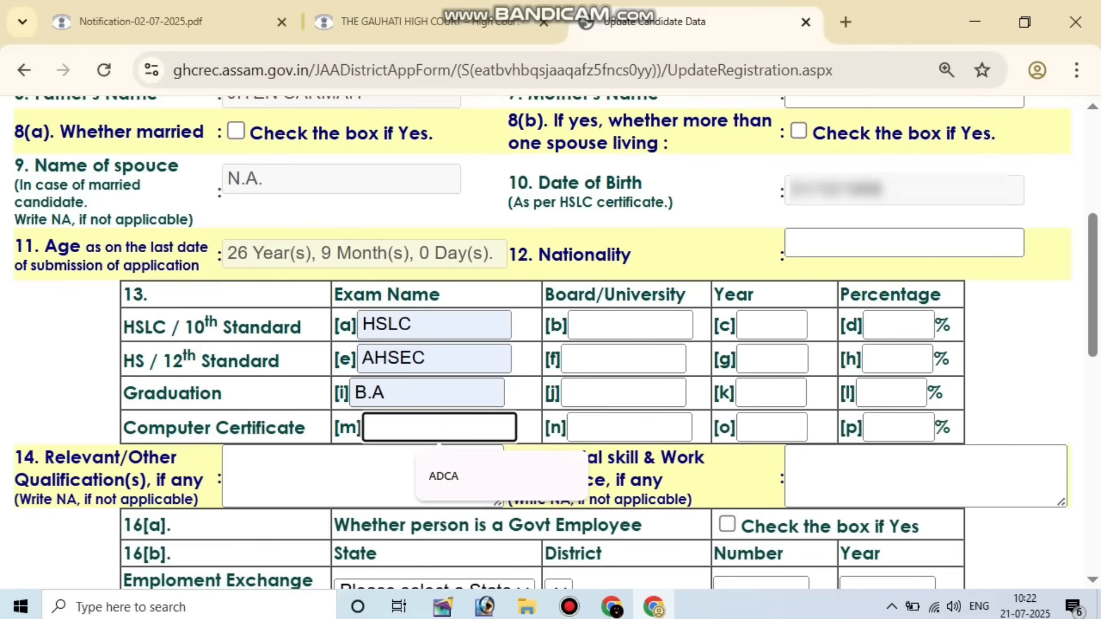
key("Escape")
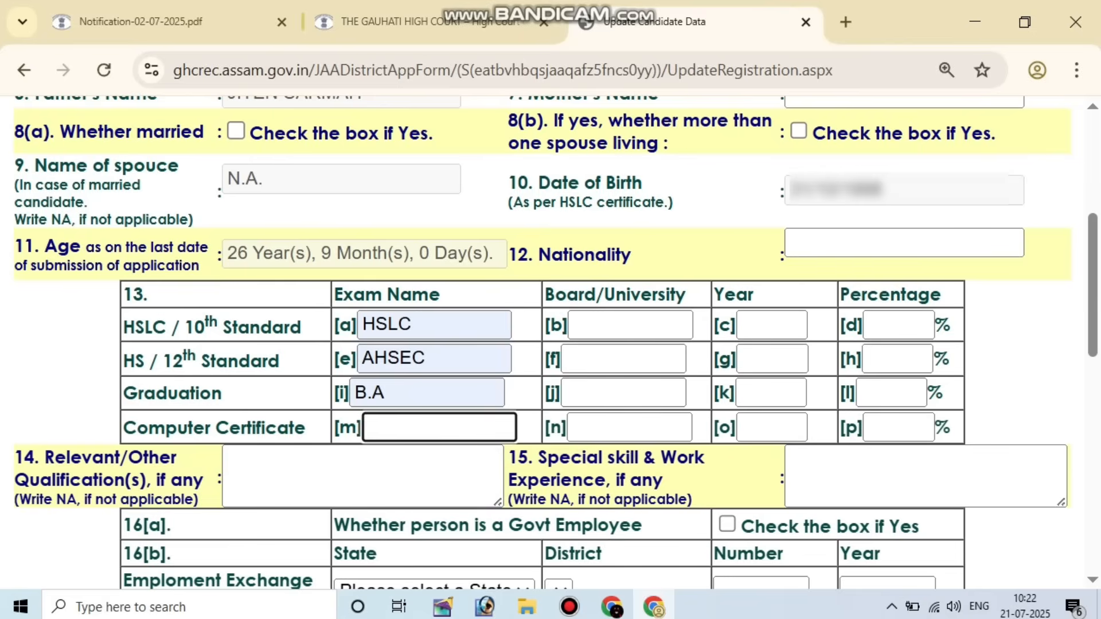
Step: Fill in the Board/University as SEBA for HSLC, AHSEC for HS and DIBRUGARH for graduation
left_click(630, 325)
key("Down")
key("Tab")
key("Down")
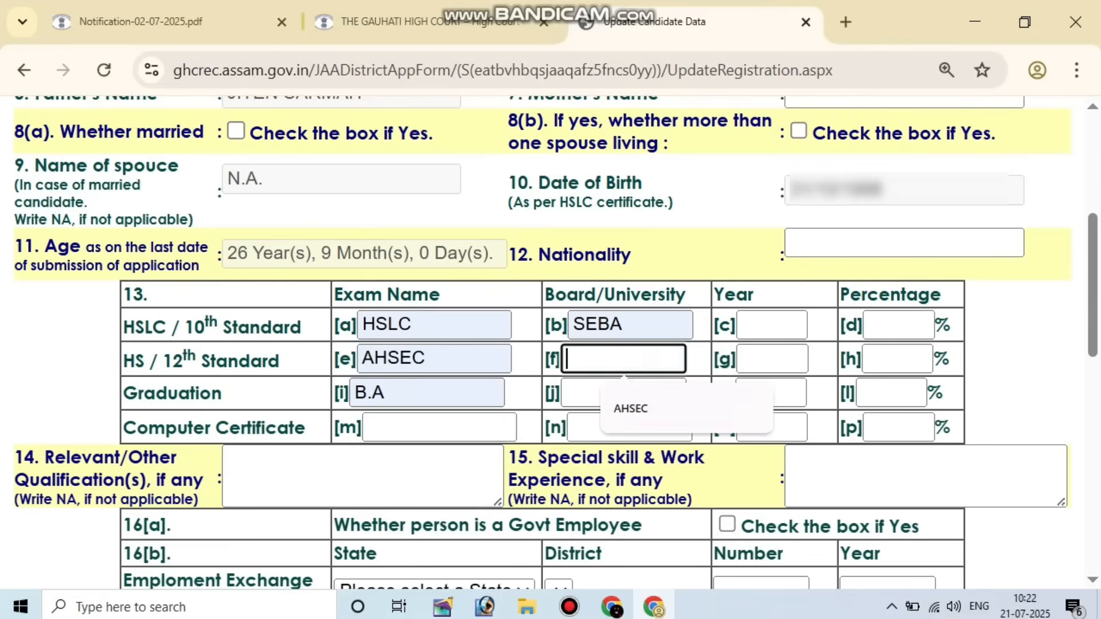
key("Down")
key("Tab")
key("Down")
key("Down")
key("Escape")
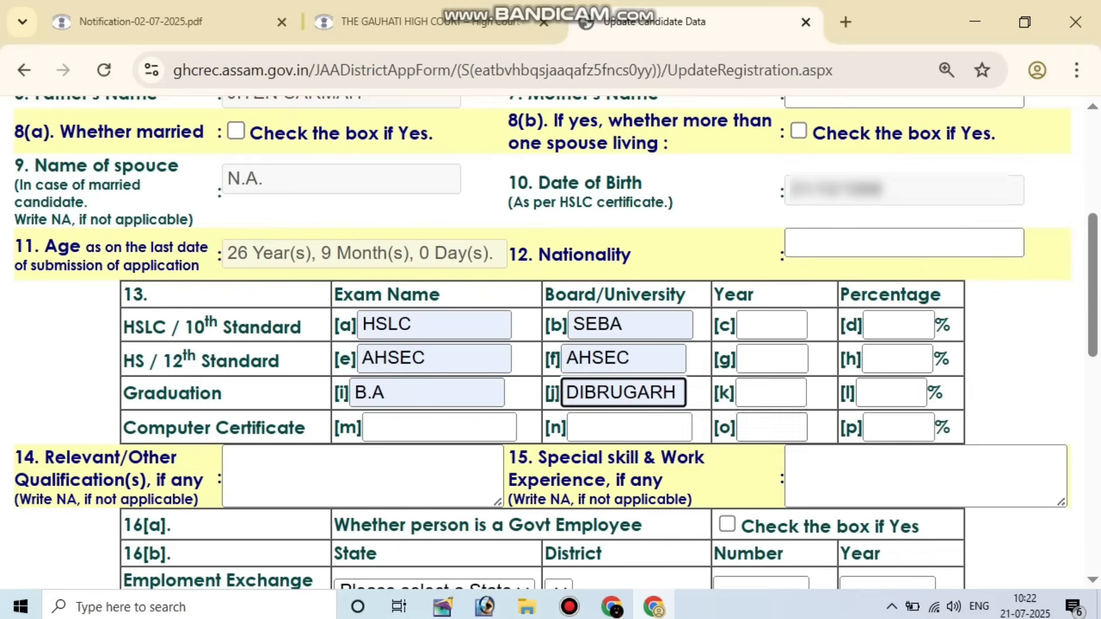
Step: Highlight the employment exchange details label and set its state to Assam and district to Jorhat
scroll(551, 345, "down", 4)
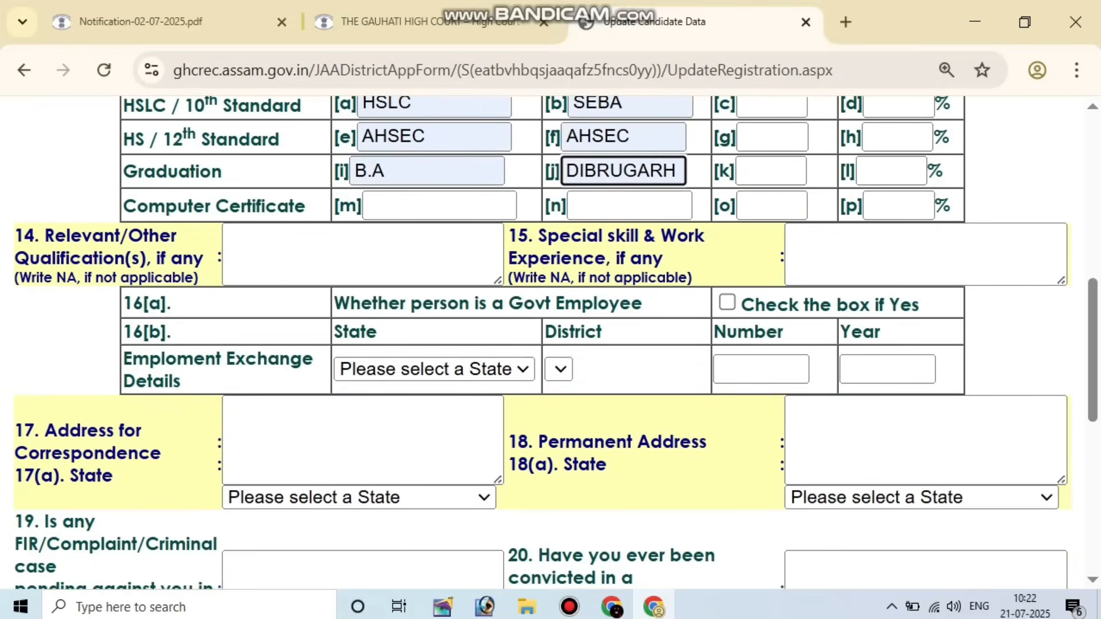
left_click_drag(123, 359, 182, 381)
left_click(434, 369)
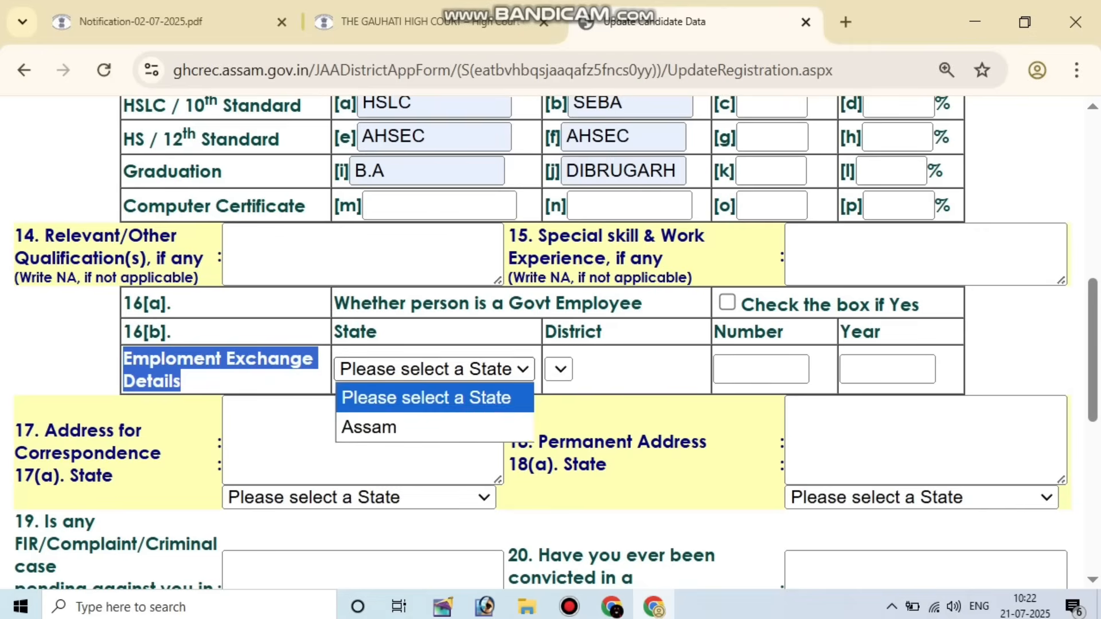
left_click(369, 427)
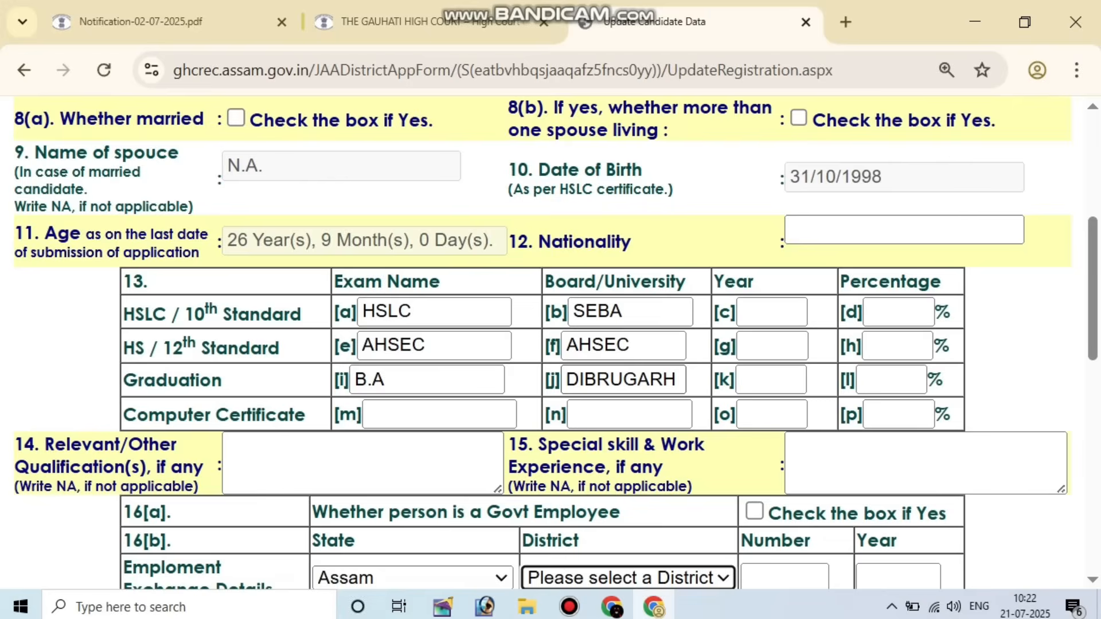
scroll(628, 402, "down", 4)
left_click(628, 356)
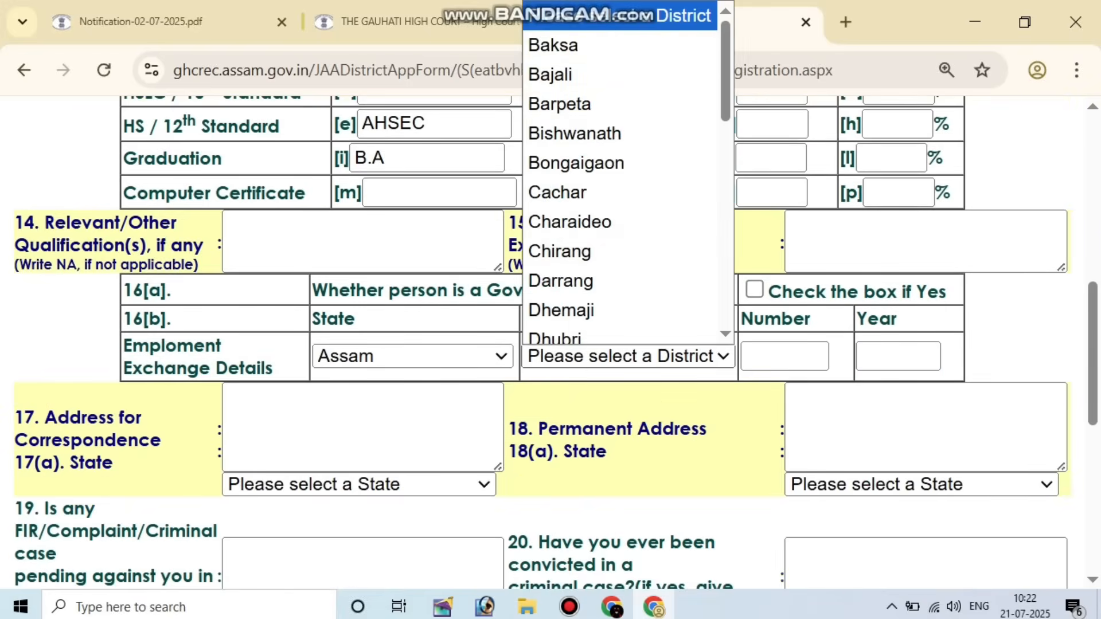
key("j")
scroll(623, 189, "down", 1)
key("Return")
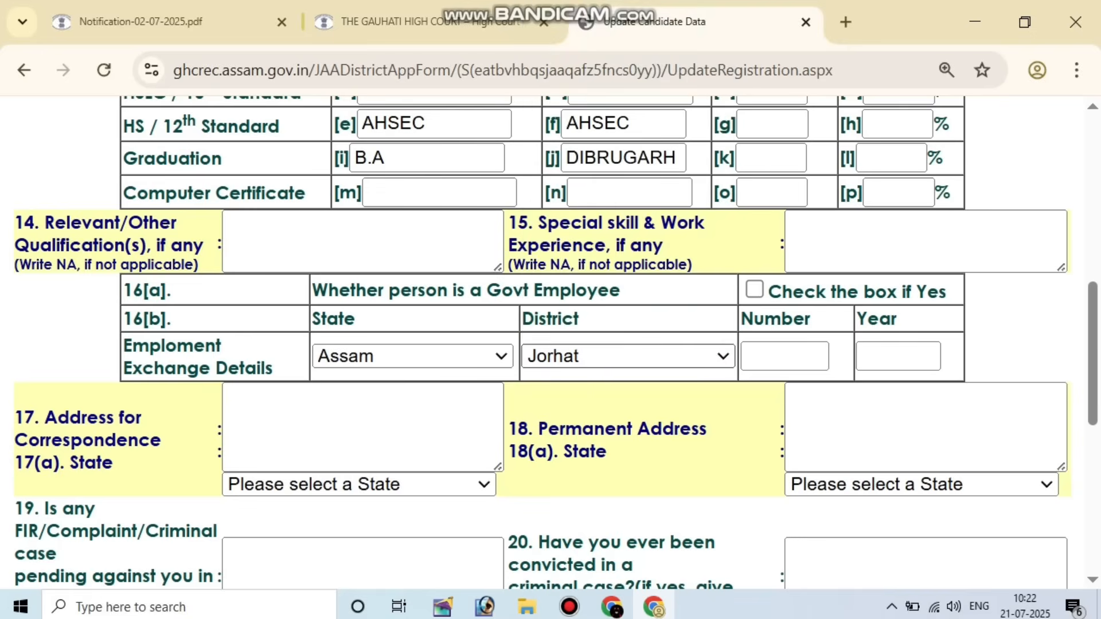
Step: Set the employment exchange year to 2025, leaving the registration number empty
left_click(785, 356)
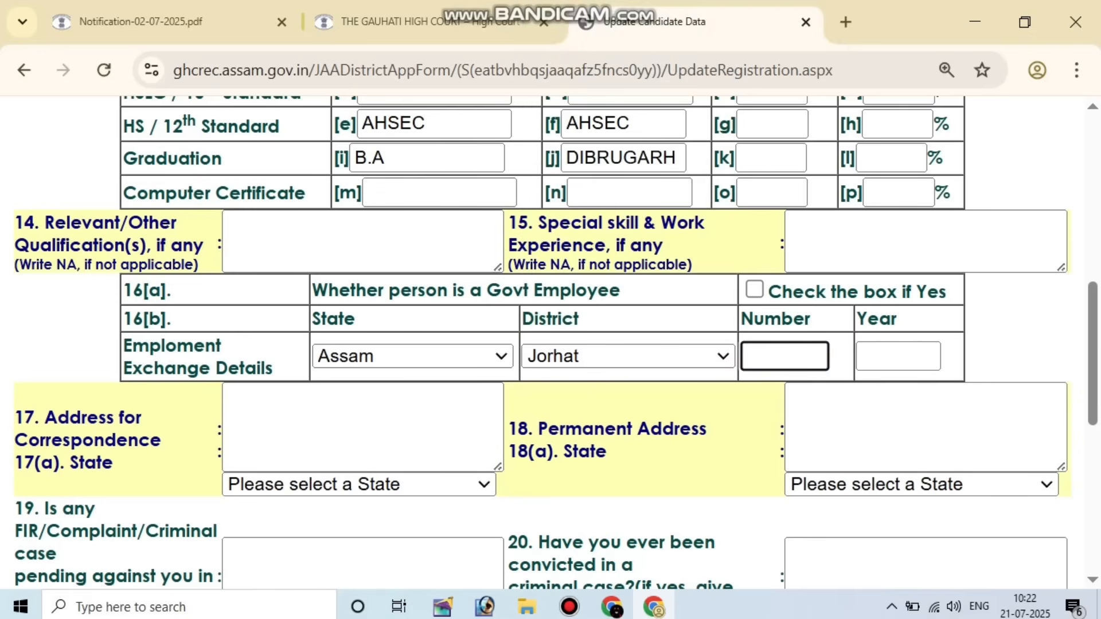
key("Tab")
key("Down")
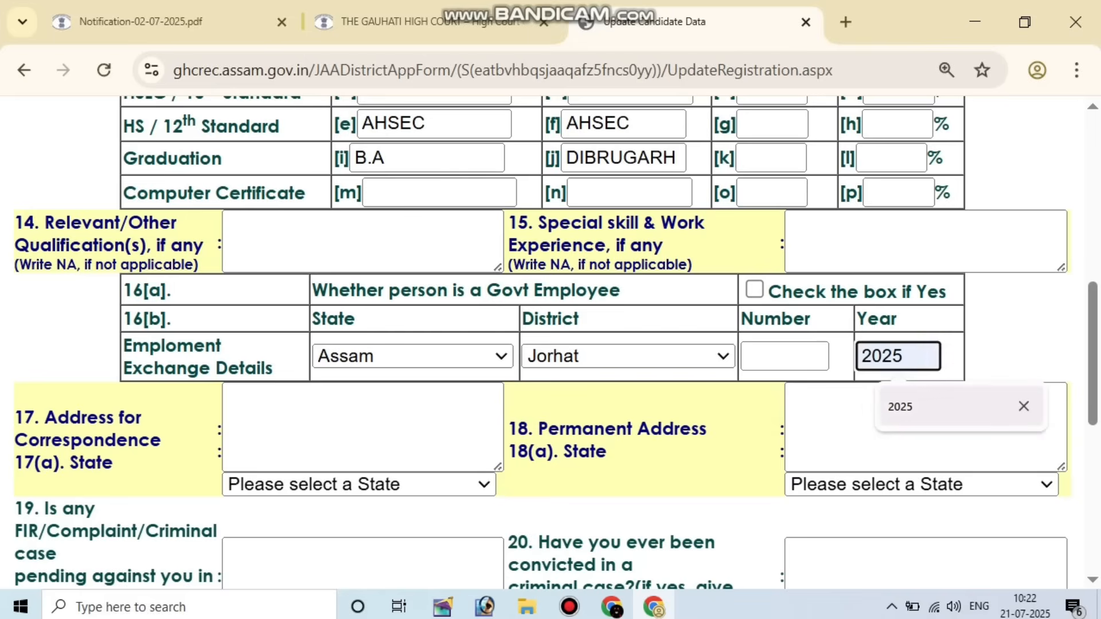
key("Return")
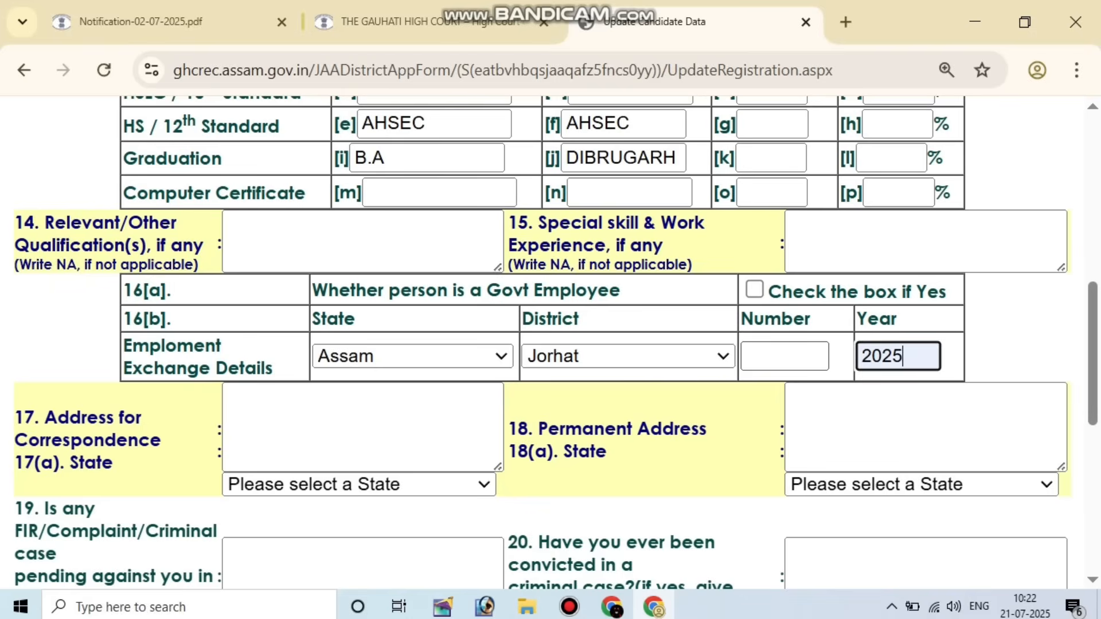
Step: Set the state to Assam for both the correspondence address and the permanent address
scroll(551, 344, "down", 2)
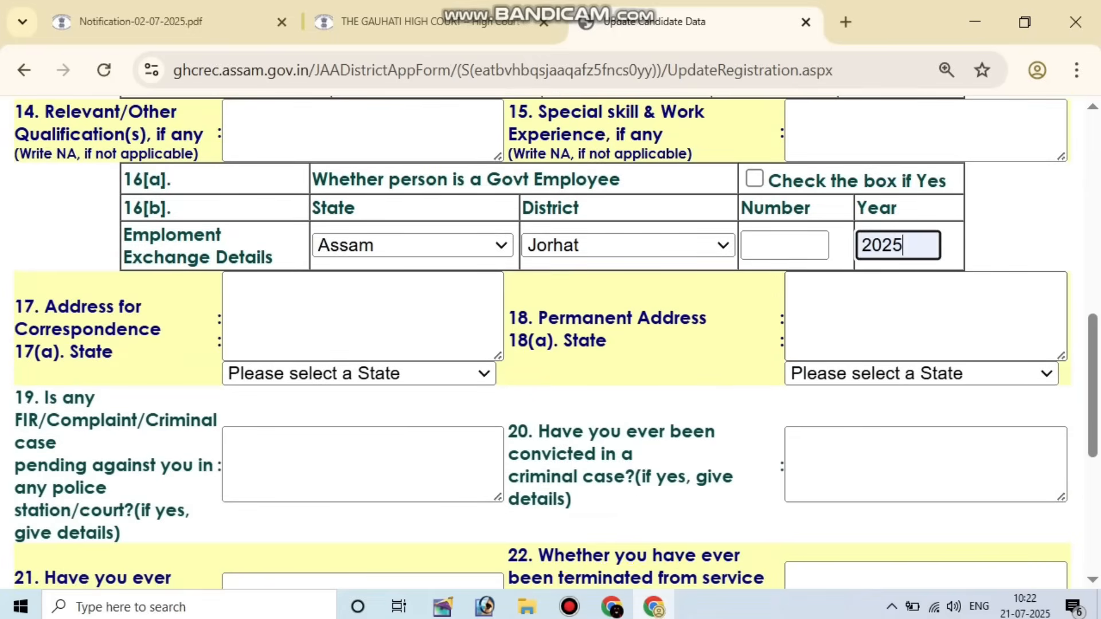
scroll(550, 344, "down", 2)
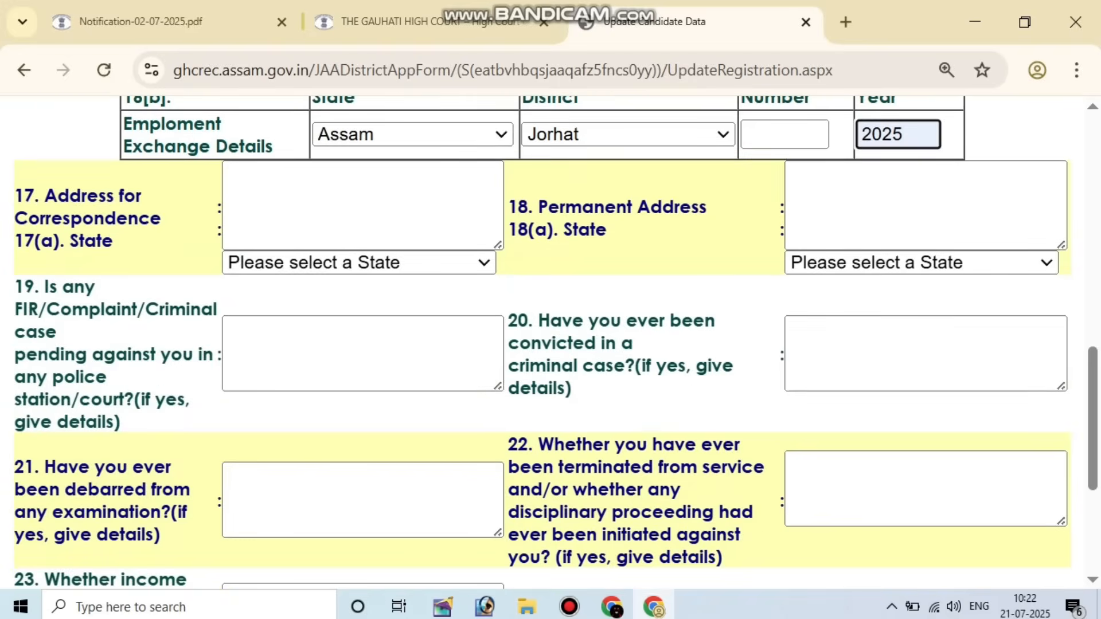
left_click(359, 263)
left_click(345, 378)
left_click(921, 263)
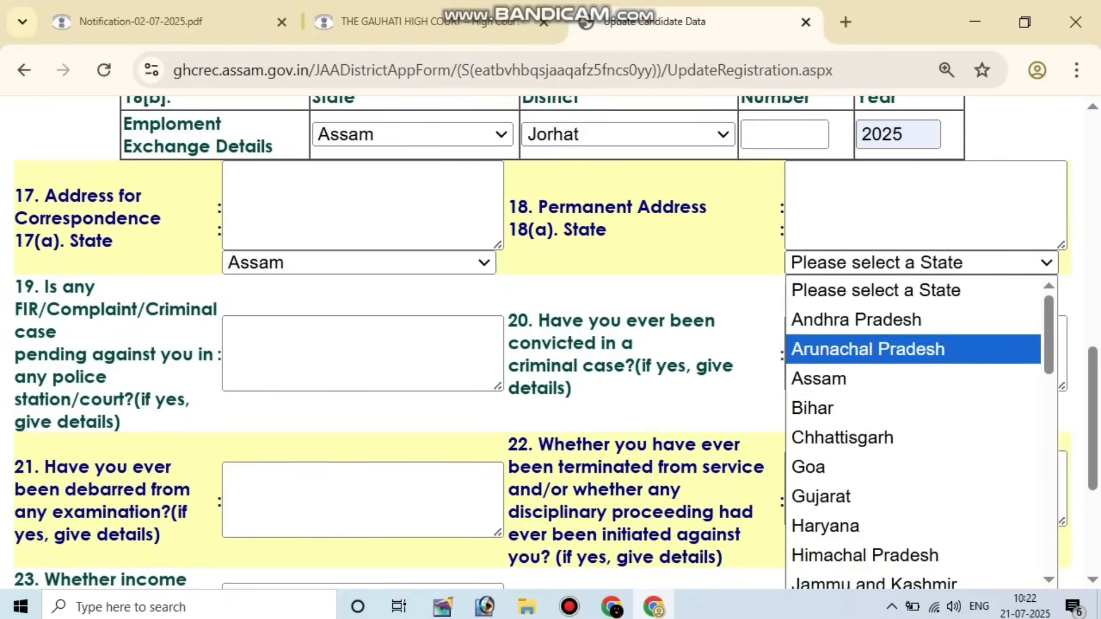
left_click(819, 378)
Step: Answer NA to the pending case, conviction, examination debarment, service termination and income tax questions (fields 19 to 23)
left_click(363, 354)
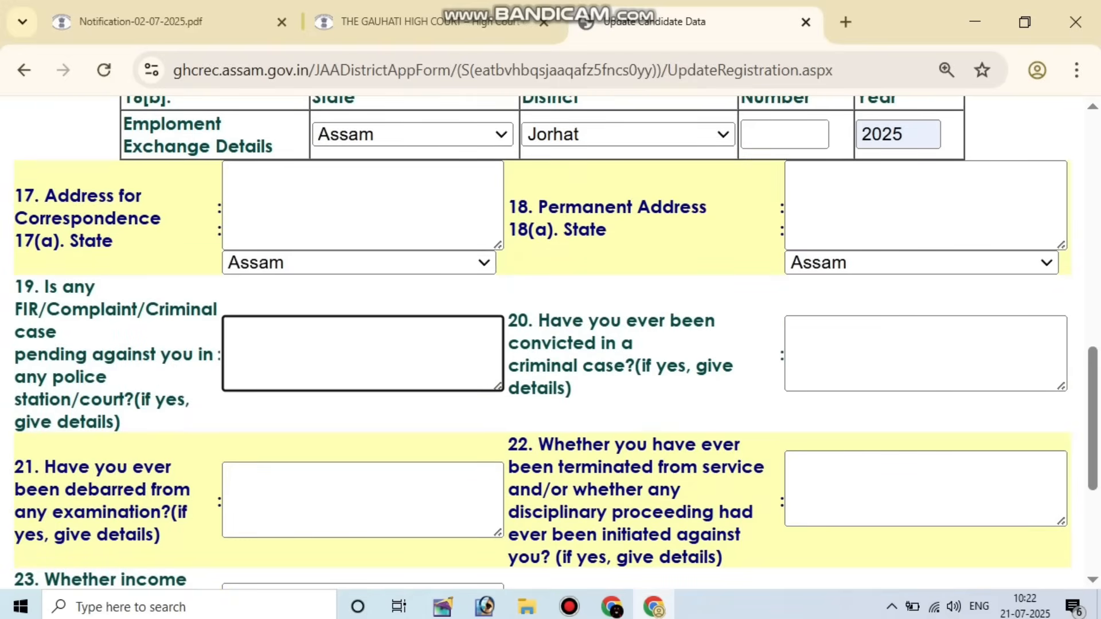
type("NA")
key("Tab")
type("N")
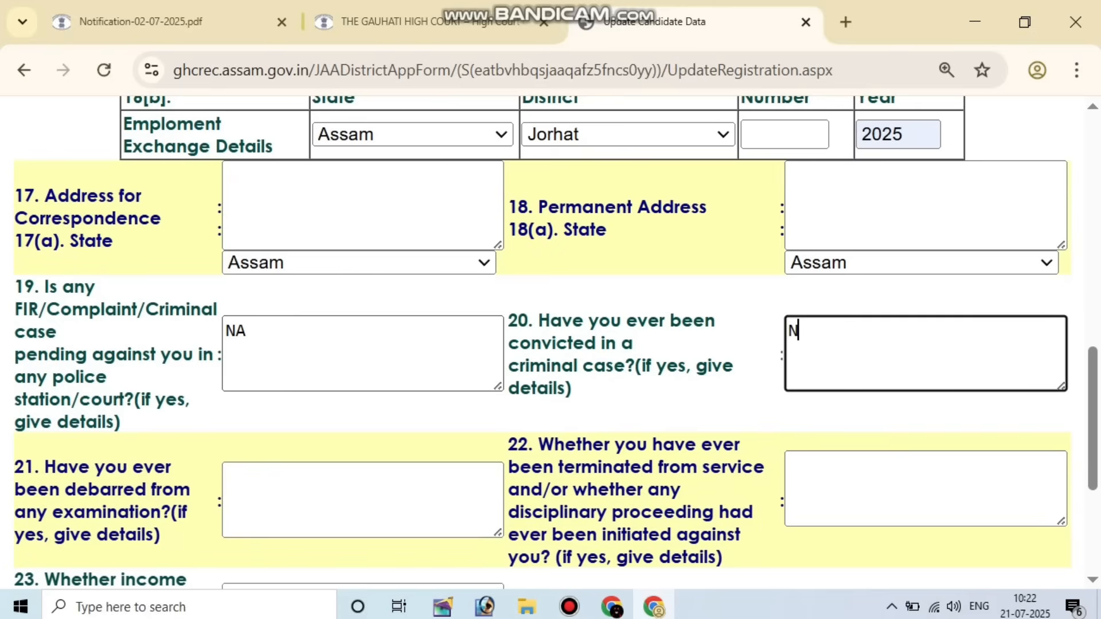
type("A")
key("Tab")
type("NA")
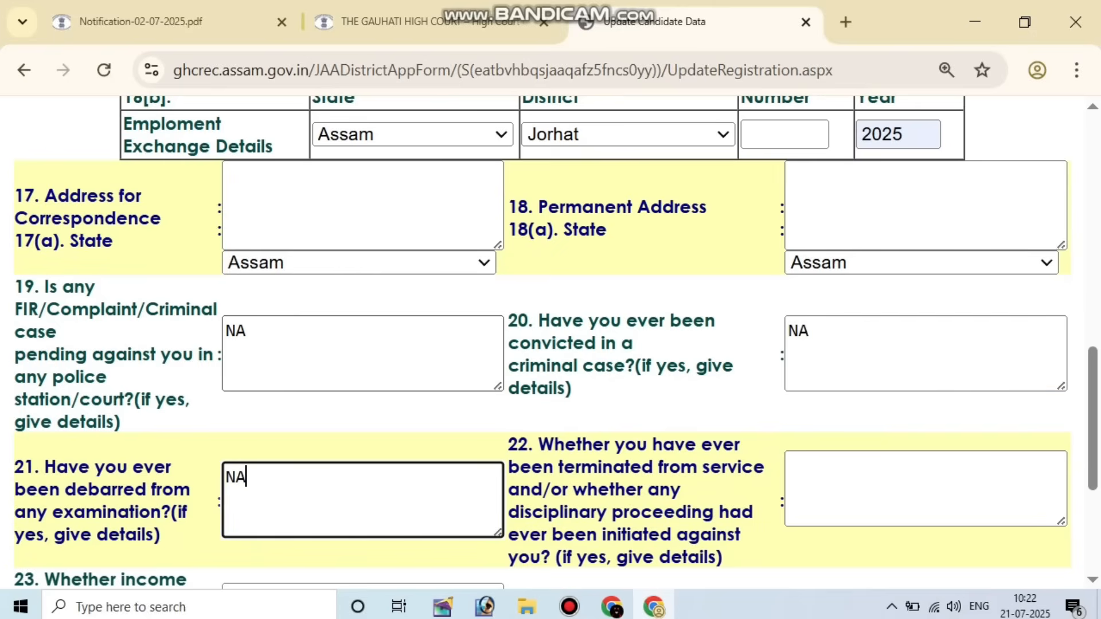
key("Tab")
type("NA")
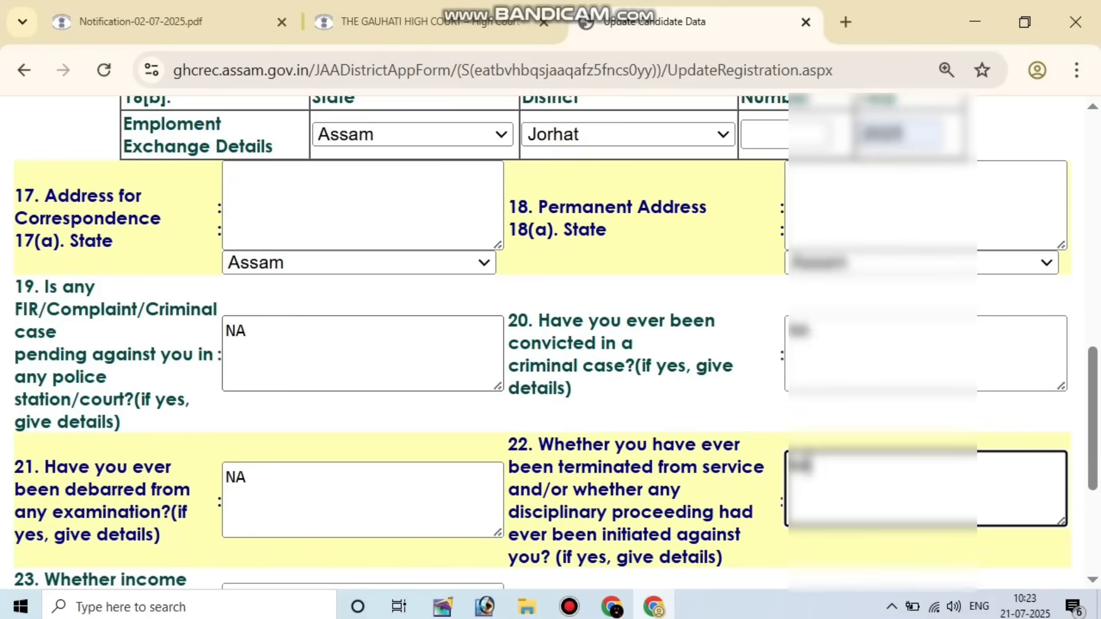
key("Tab")
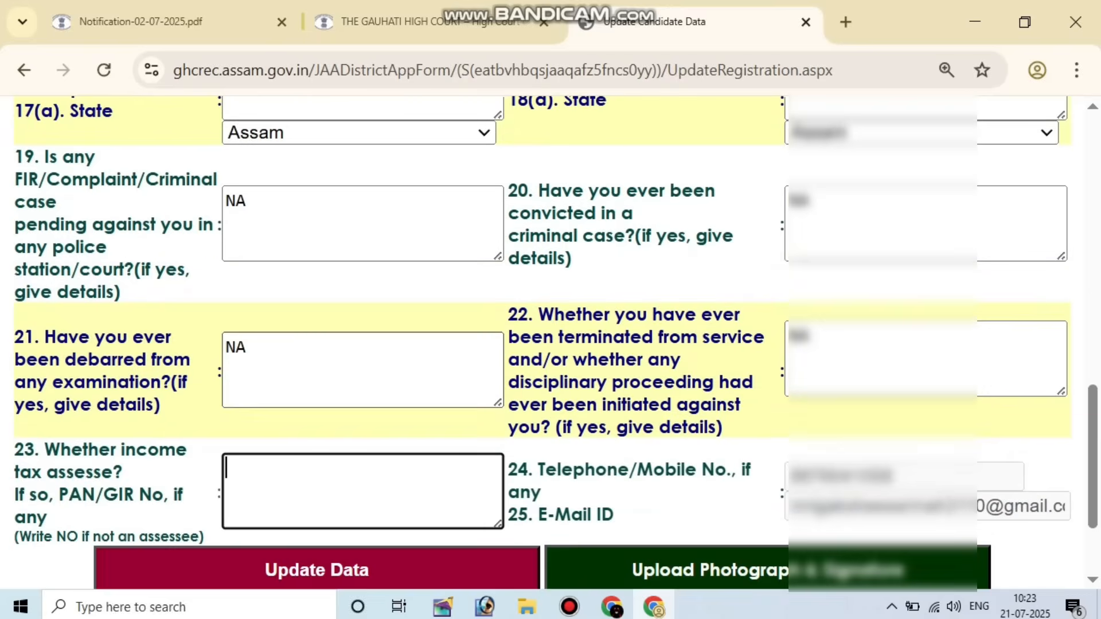
type("NA")
Step: Look through the whole applicant form, from the personal details down to the update and photograph upload options
scroll(551, 345, "up", 2)
scroll(551, 345, "up", 4)
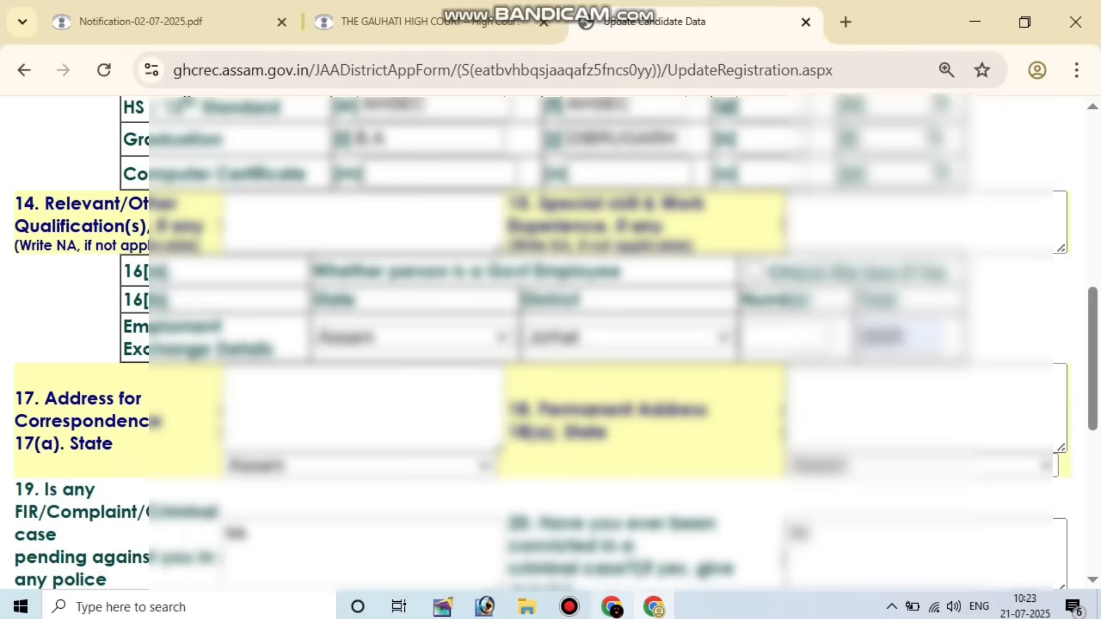
scroll(551, 345, "up", 7)
scroll(551, 344, "down", 2)
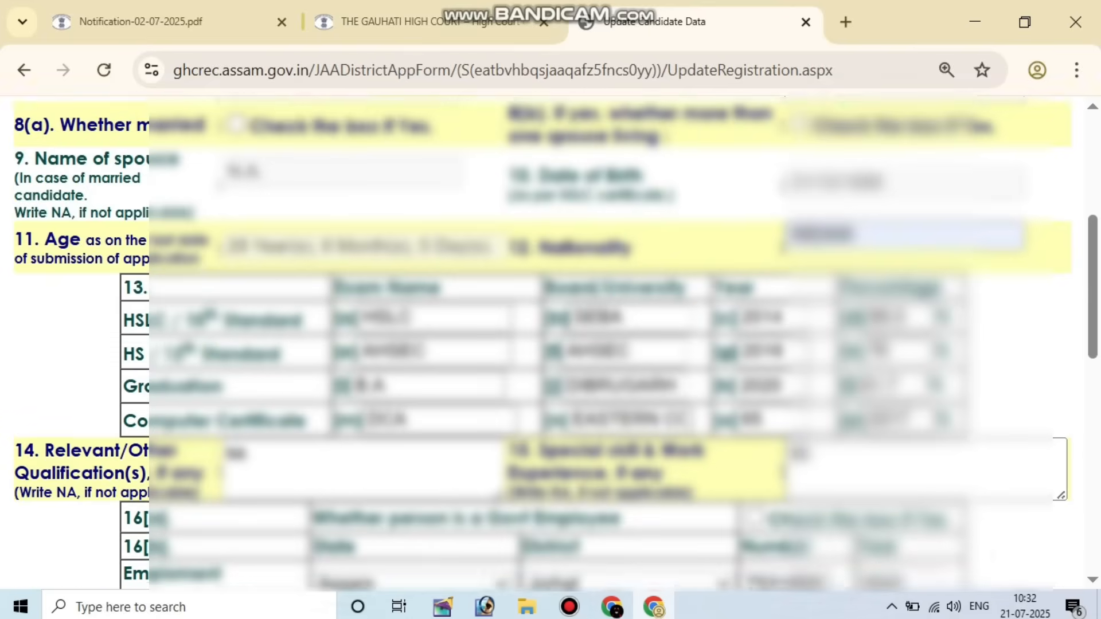
scroll(550, 345, "down", 6)
scroll(550, 345, "down", 7)
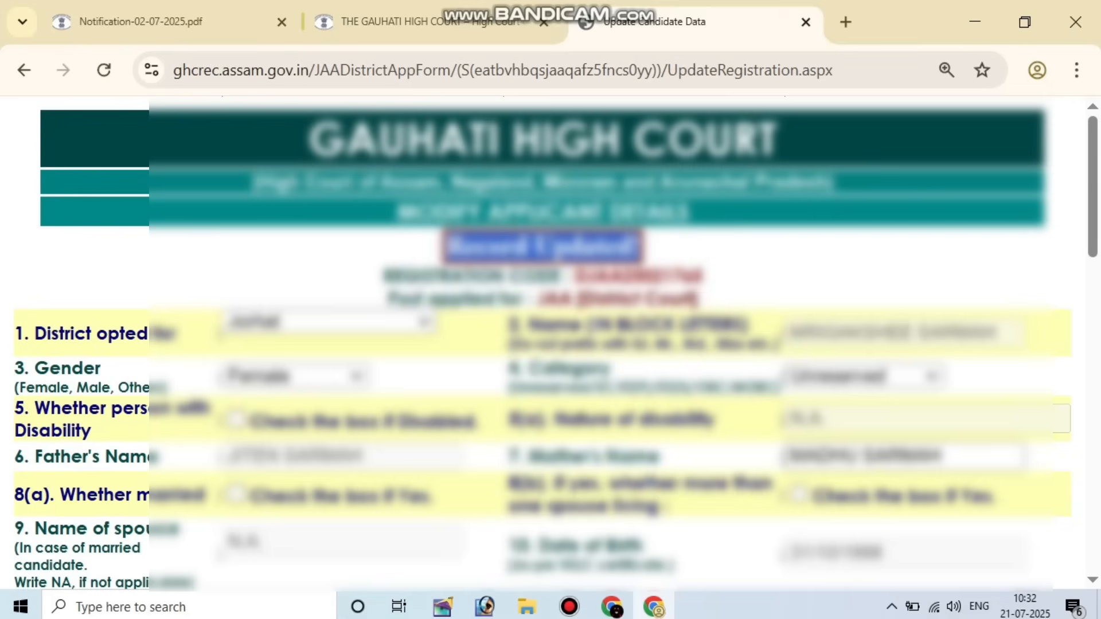
scroll(551, 344, "down", 12)
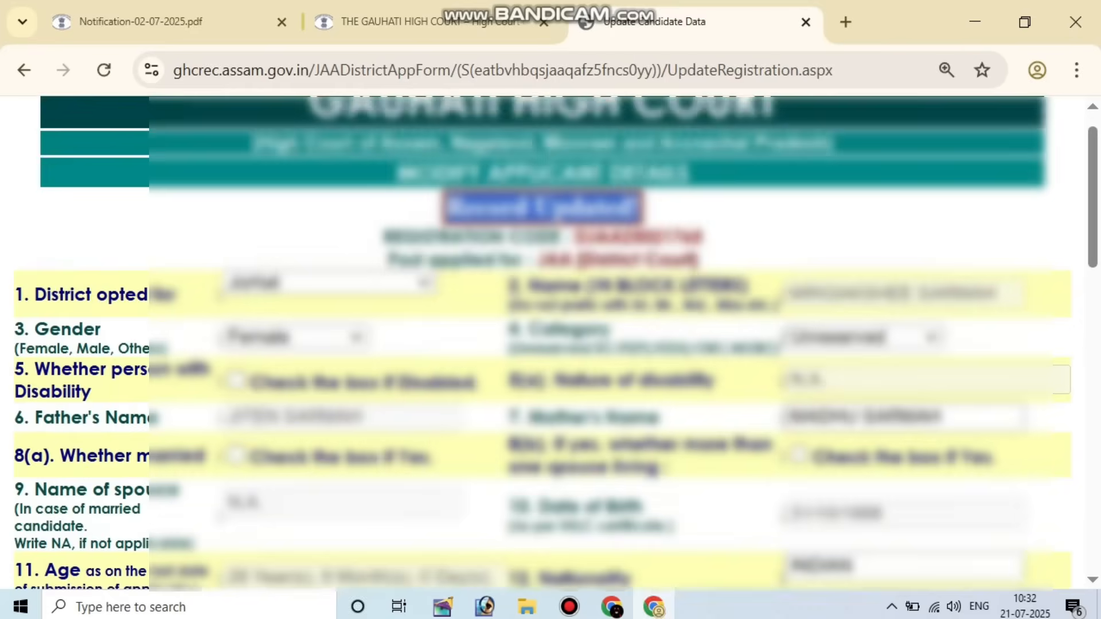
scroll(551, 344, "down", 5)
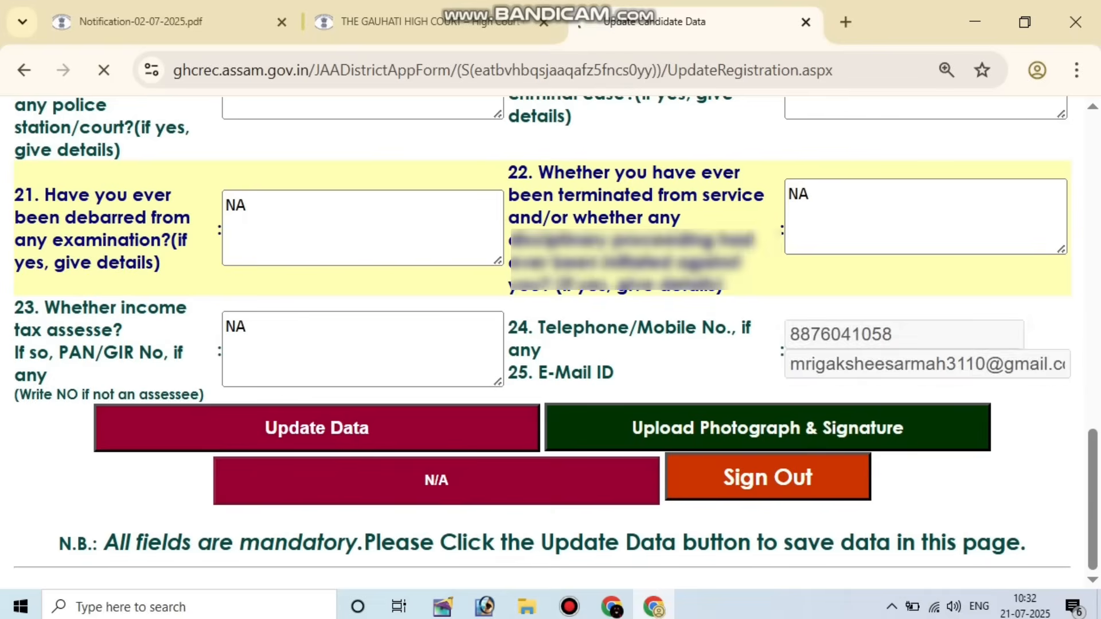
Step: Check the photograph and signature size requirements, choose M PHOTO.jpg from Downloads and upload it as the passport photograph
scroll(550, 344, "down", 2)
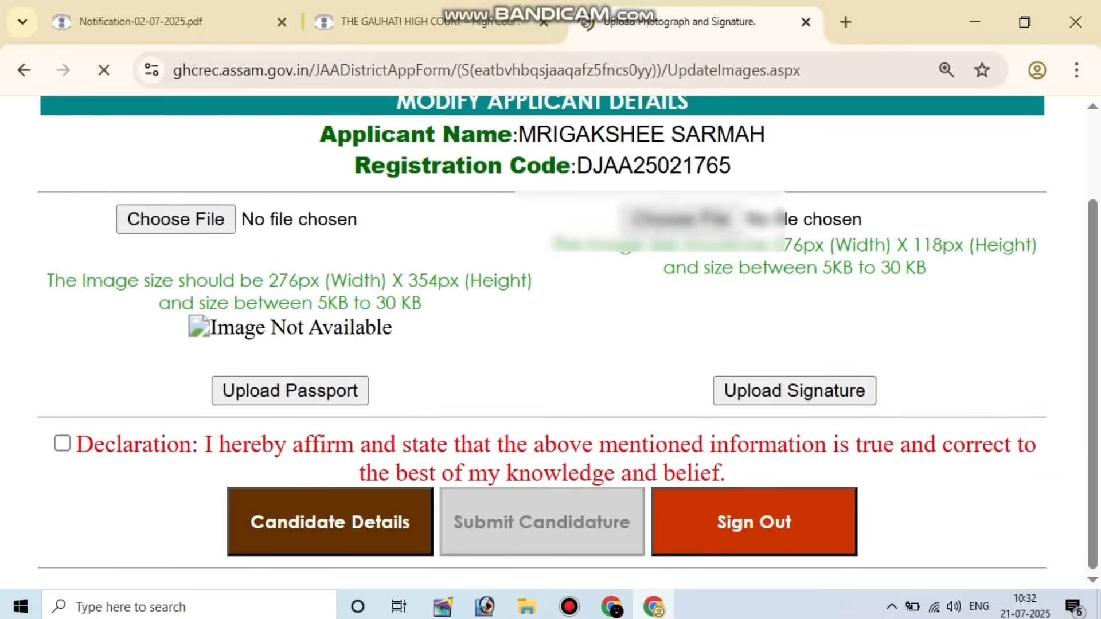
left_click_drag(54, 315, 422, 338)
mouse_move(560, 316)
left_mouse_down()
mouse_move(868, 367)
mouse_move(927, 338)
left_mouse_up()
left_click(926, 338)
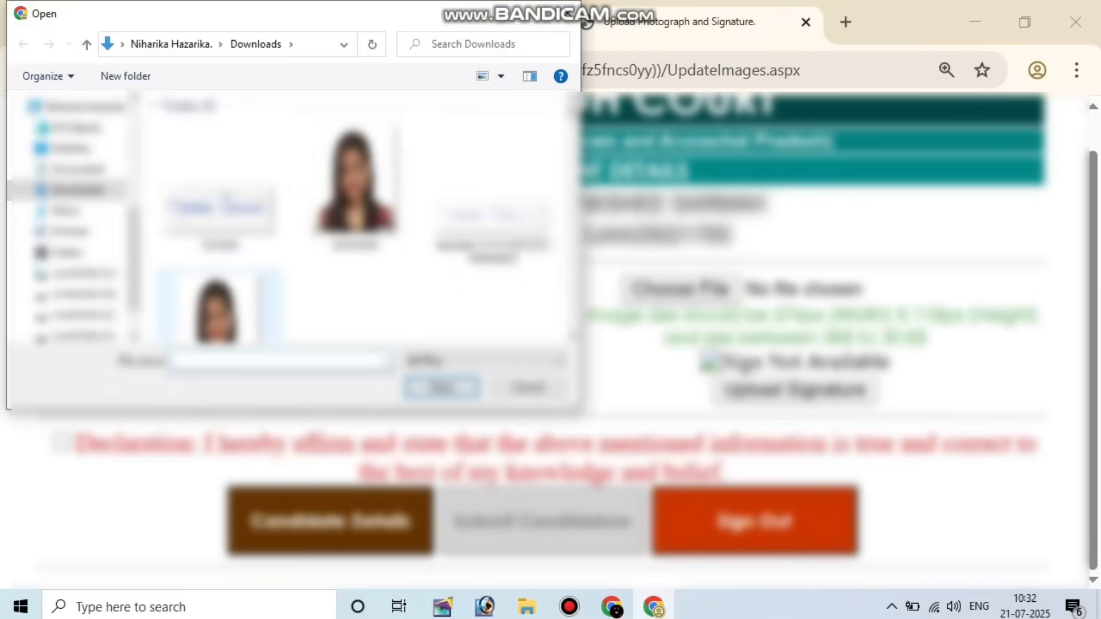
left_click(355, 184)
double_click(355, 184)
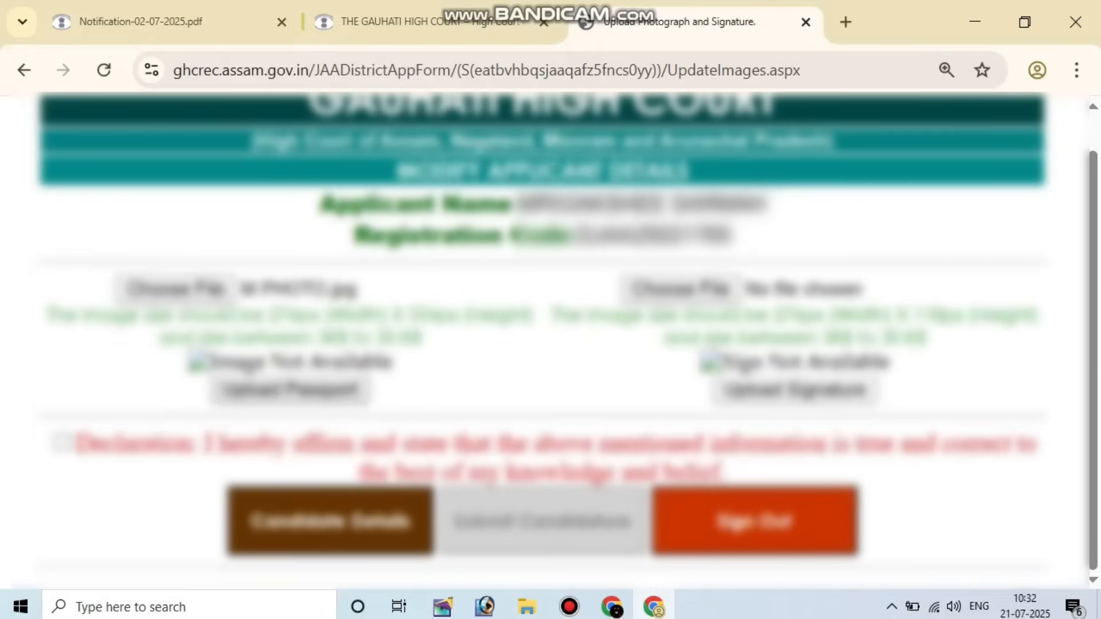
left_click(290, 390)
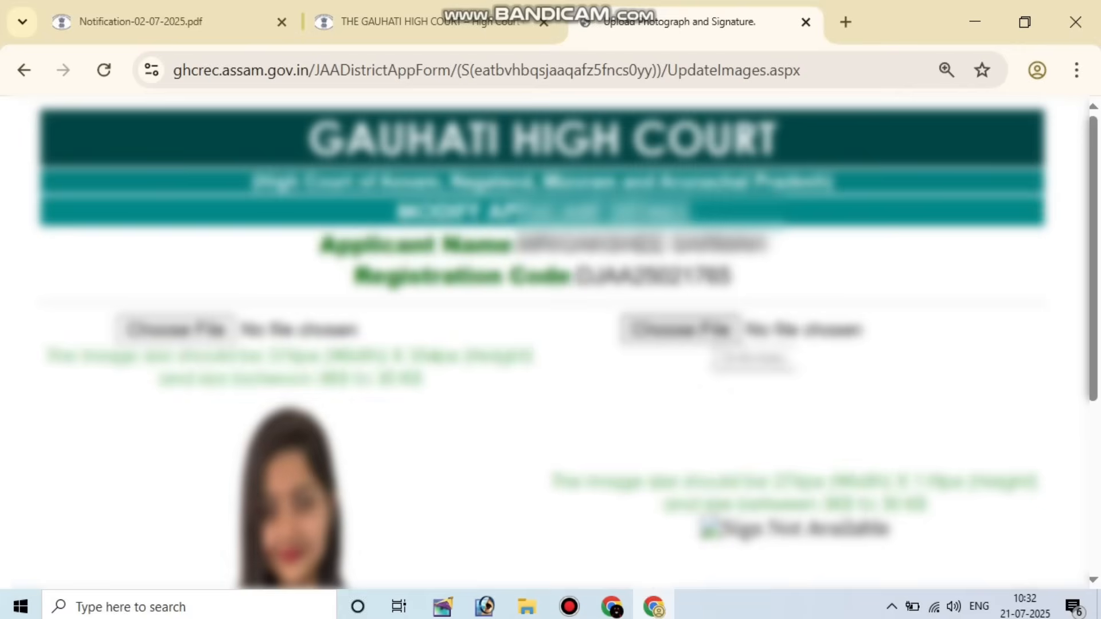
Step: Choose M SIGN.jpg from Downloads and upload it as the applicant's signature
left_click(681, 330)
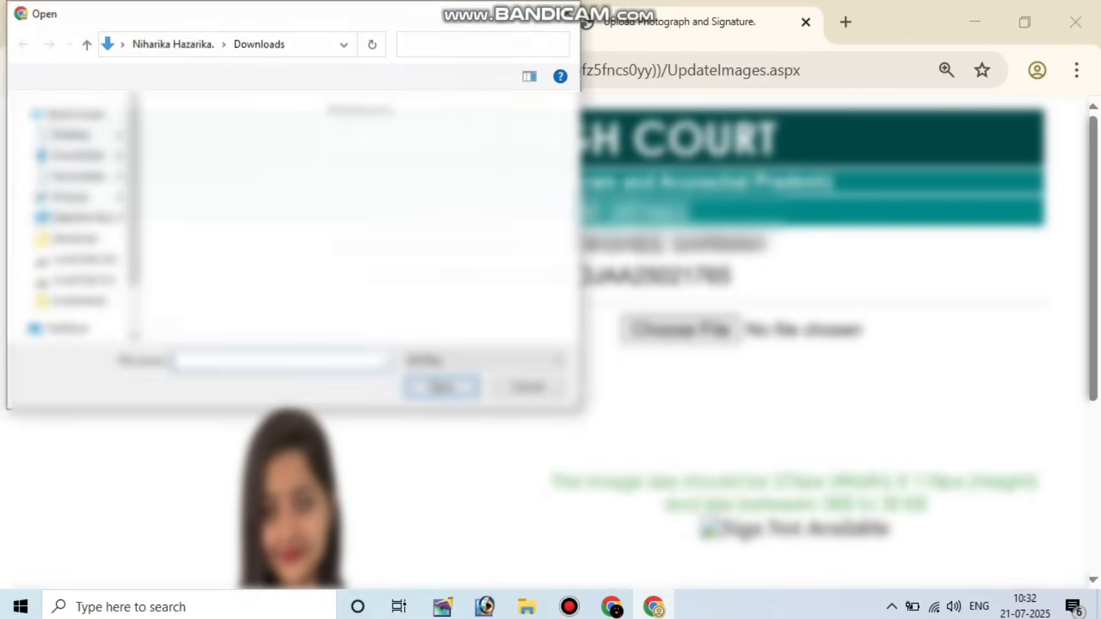
left_click(226, 195)
key("Return")
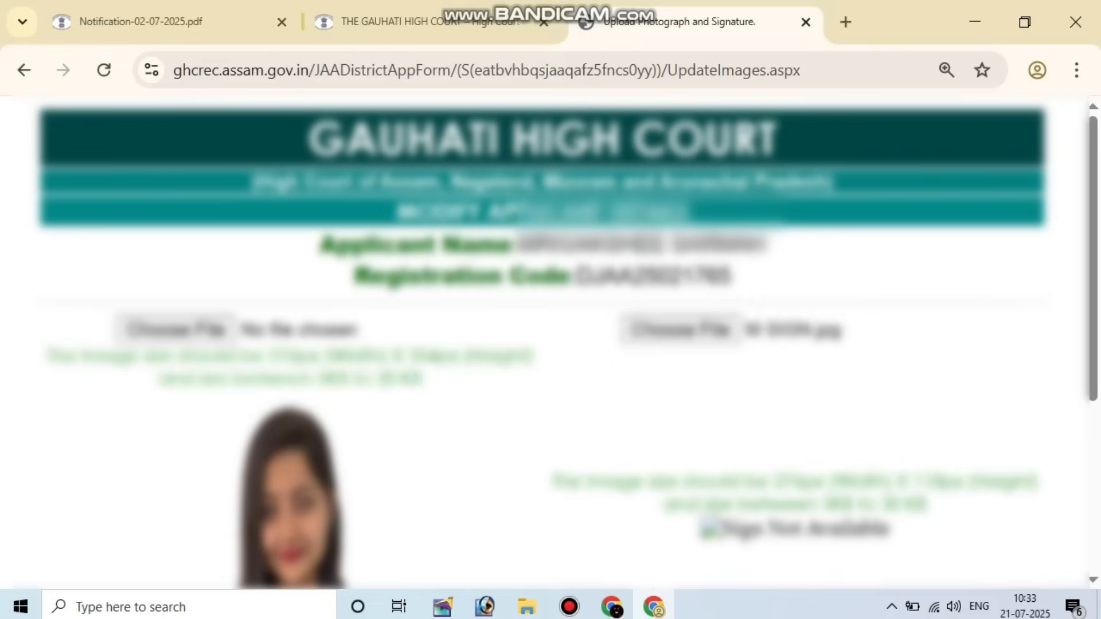
scroll(551, 341, "down", 2)
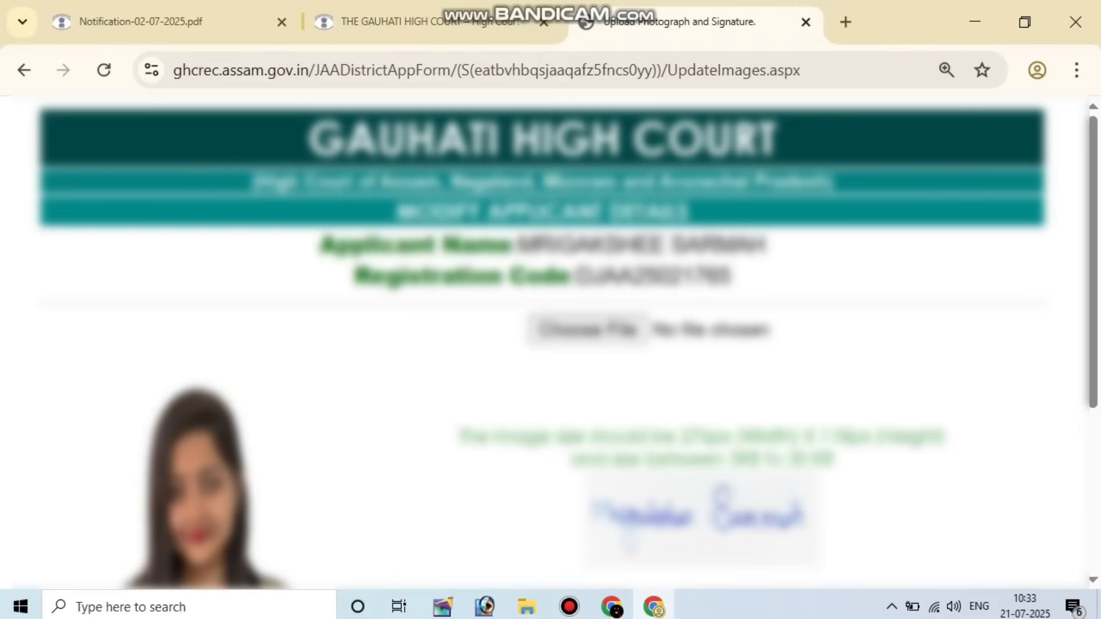
Step: Accept the declaration that the information is true and correct, and submit the candidature
scroll(551, 344, "down", 5)
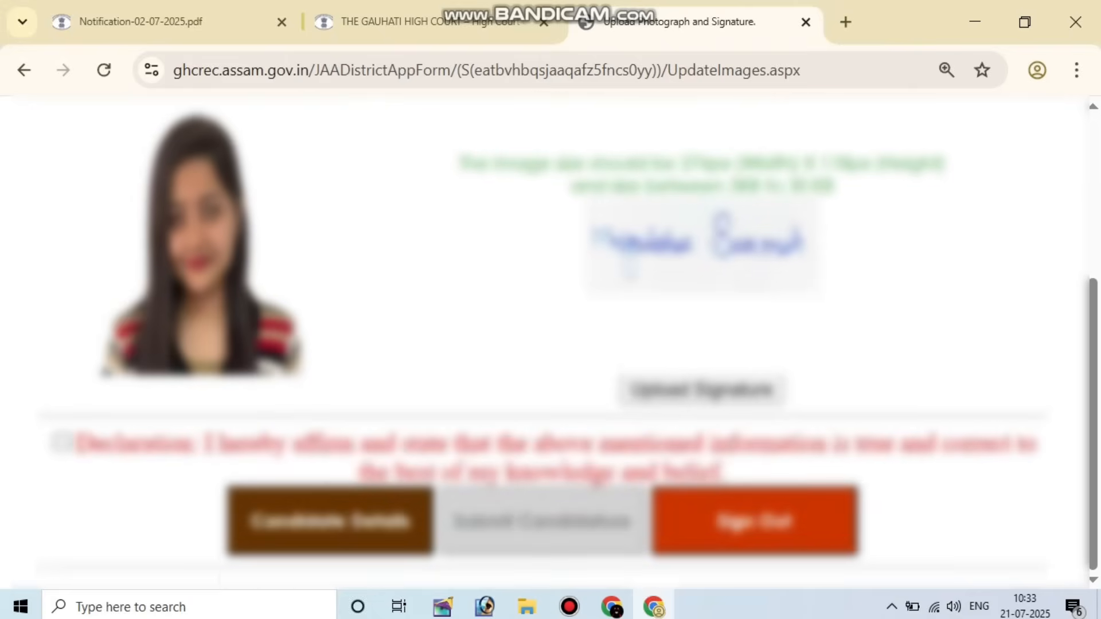
left_click(62, 443)
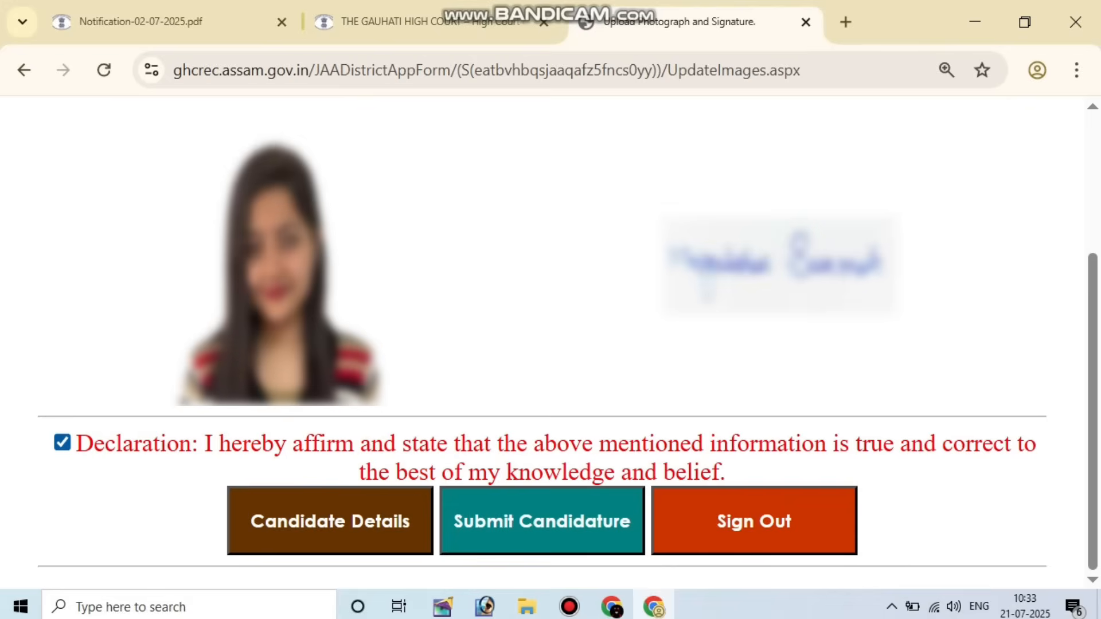
left_click(542, 520)
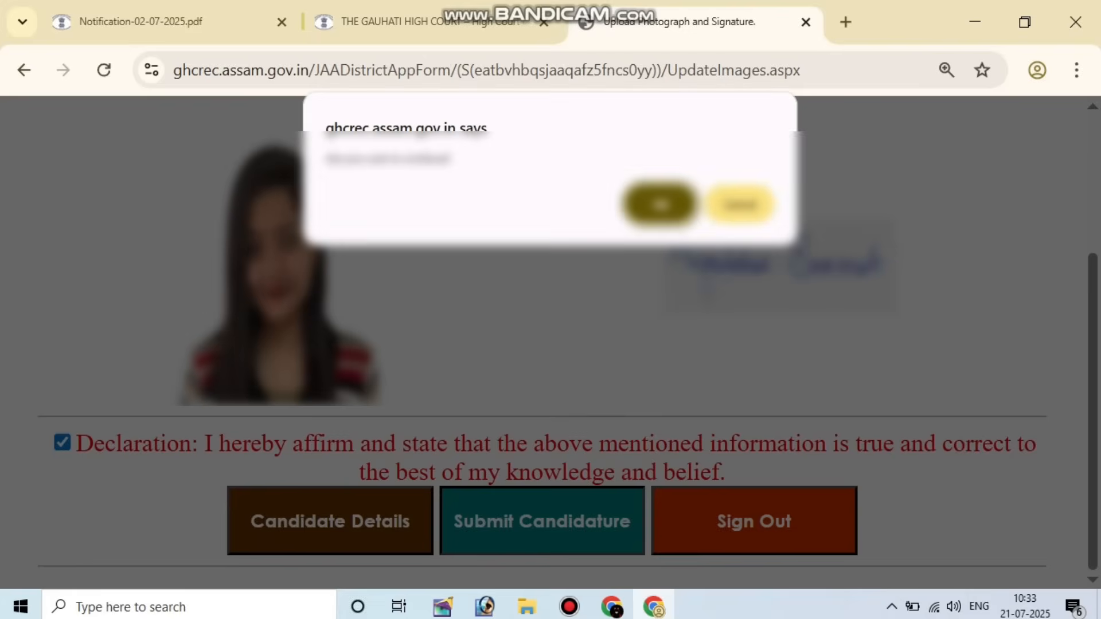
key("Return")
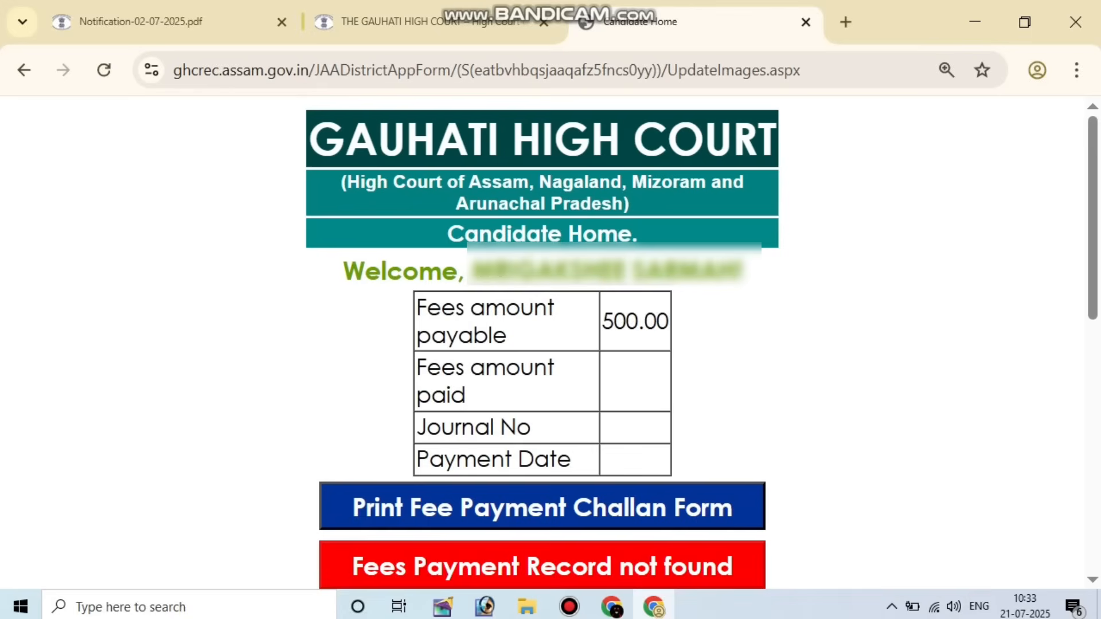
Step: Check the payable and paid fee rows on the candidate home page, and open the fee payment challan form
left_click_drag(416, 308, 554, 308)
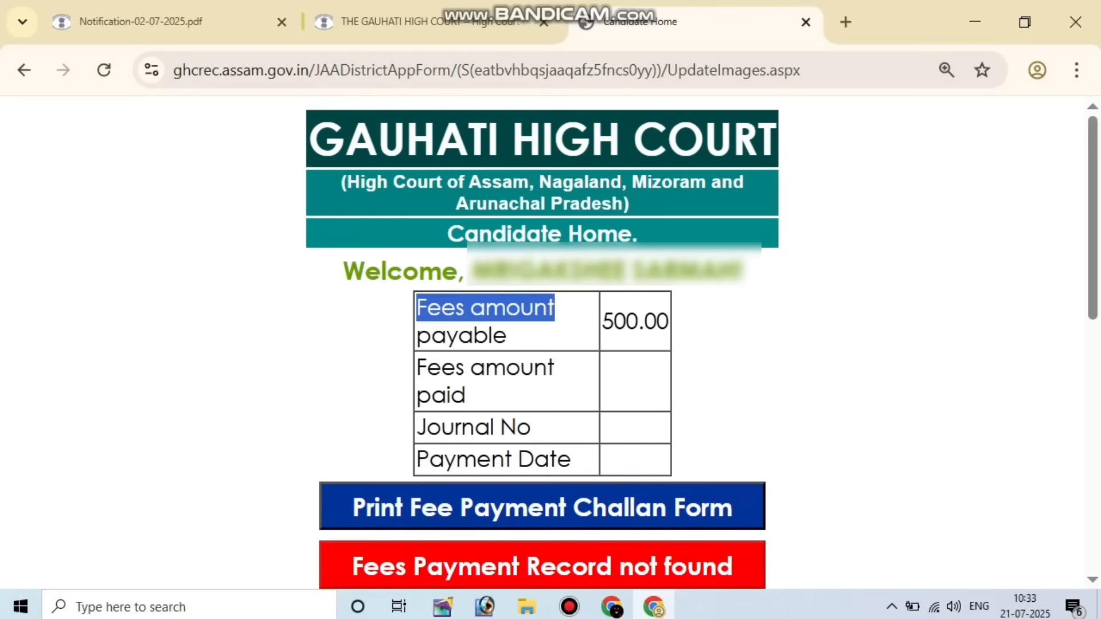
left_click_drag(416, 336, 507, 336)
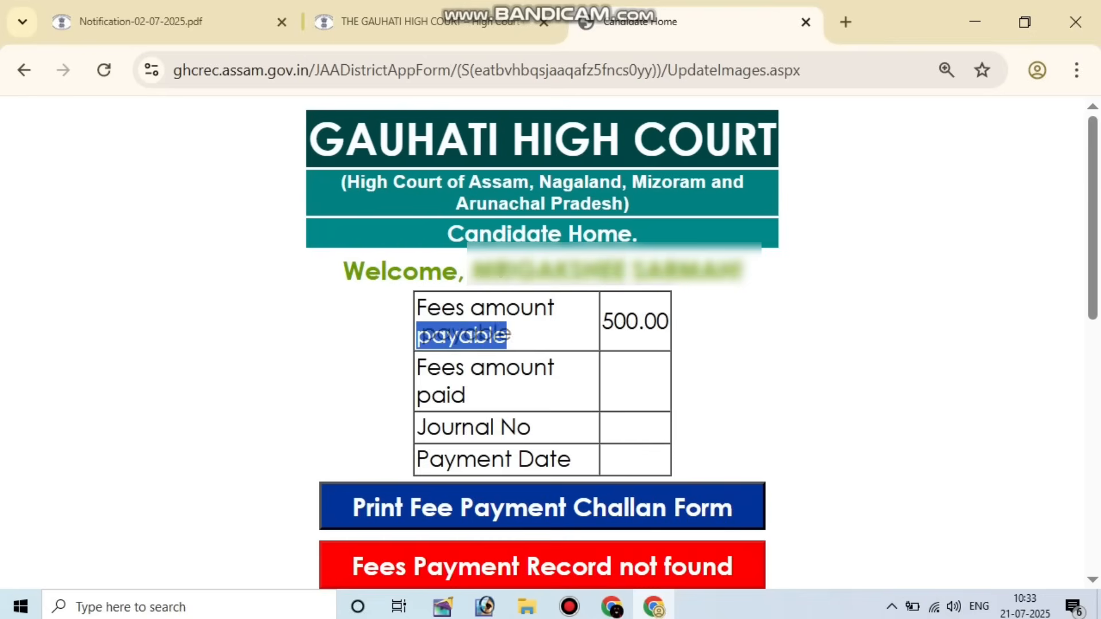
left_click_drag(416, 368, 466, 395)
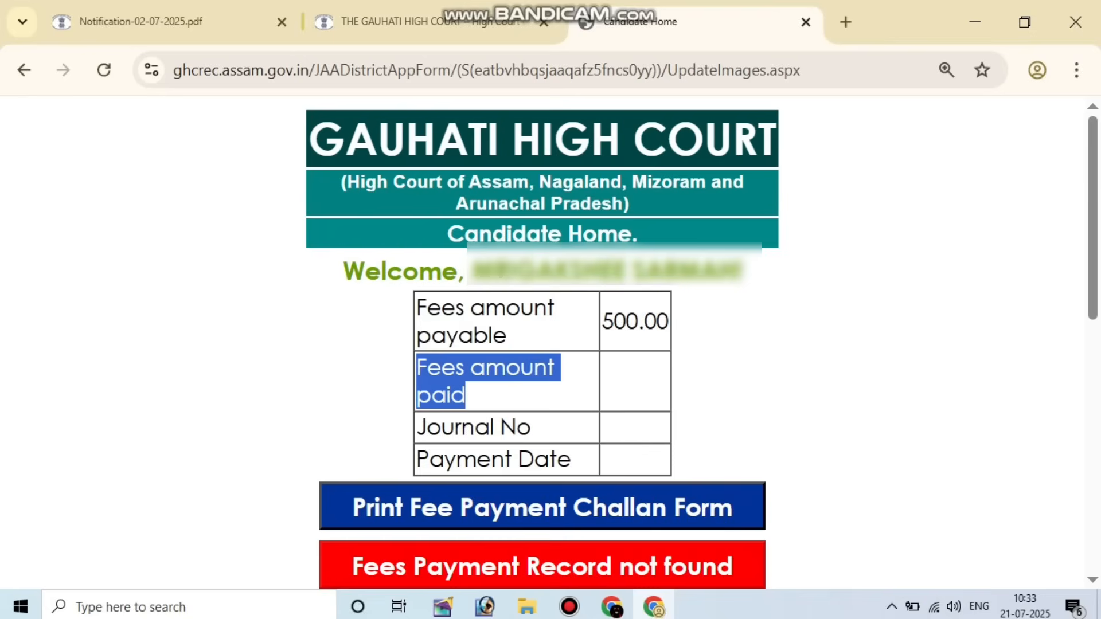
scroll(542, 344, "down", 4)
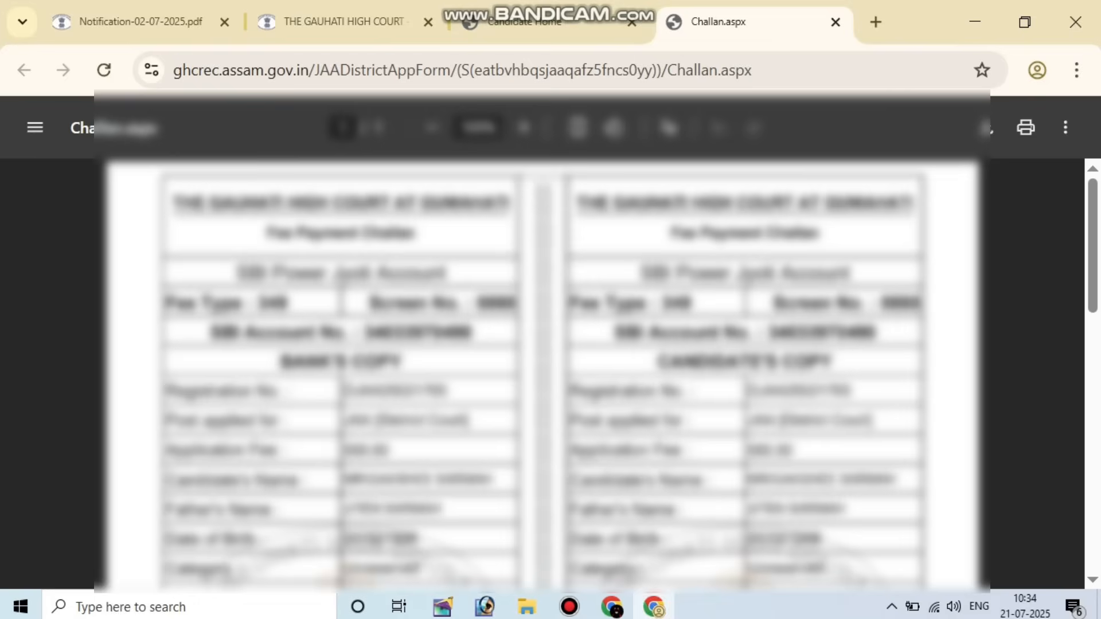
Step: Look through the fee payment challan, covering the bank's and candidate's copies from the account details down to the closing notes
scroll(542, 373, "down", 10)
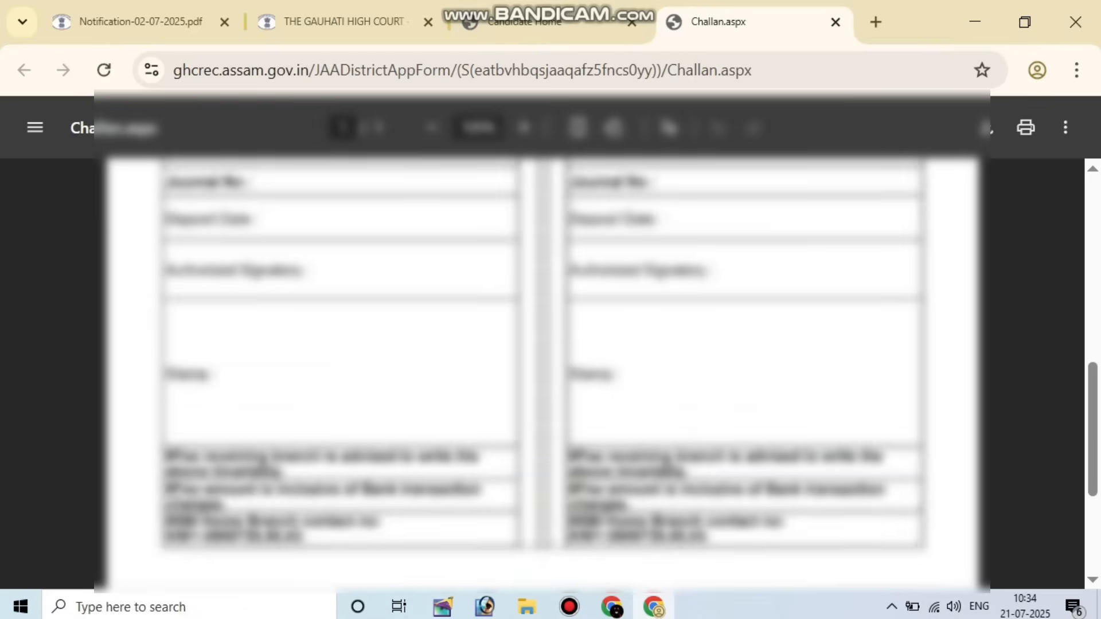
scroll(542, 373, "down", 3)
scroll(542, 373, "up", 9)
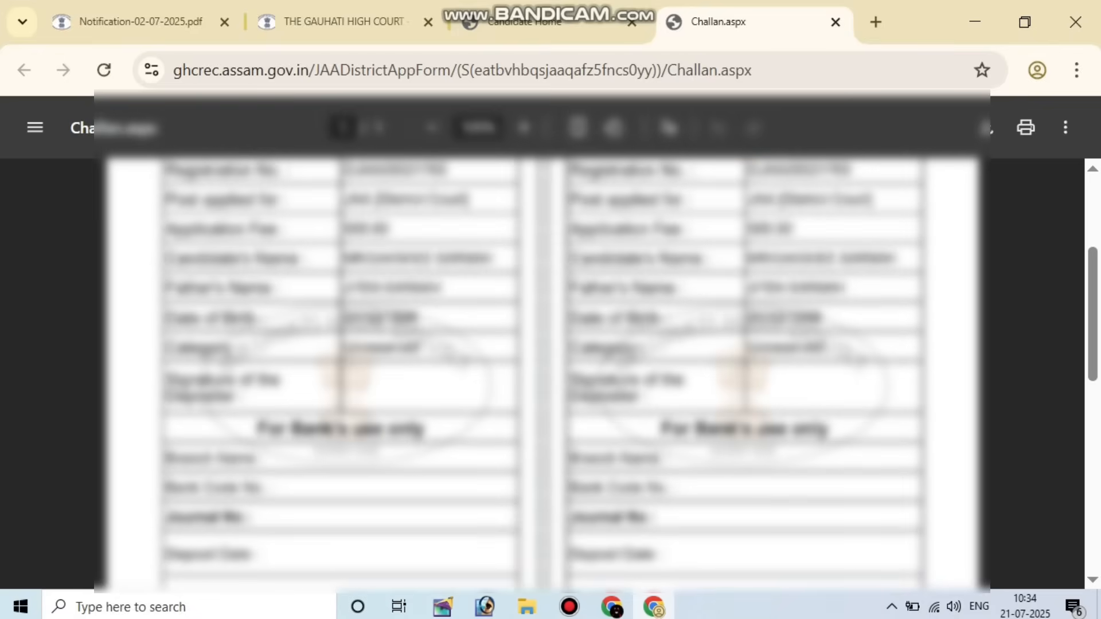
scroll(542, 373, "up", 2)
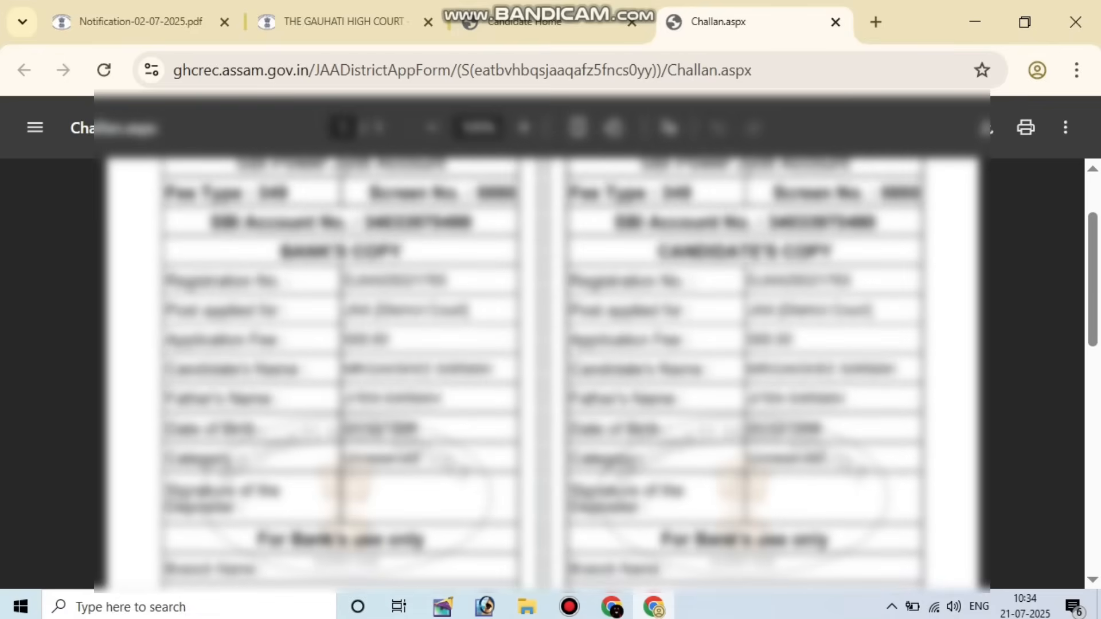
scroll(542, 373, "up", 2)
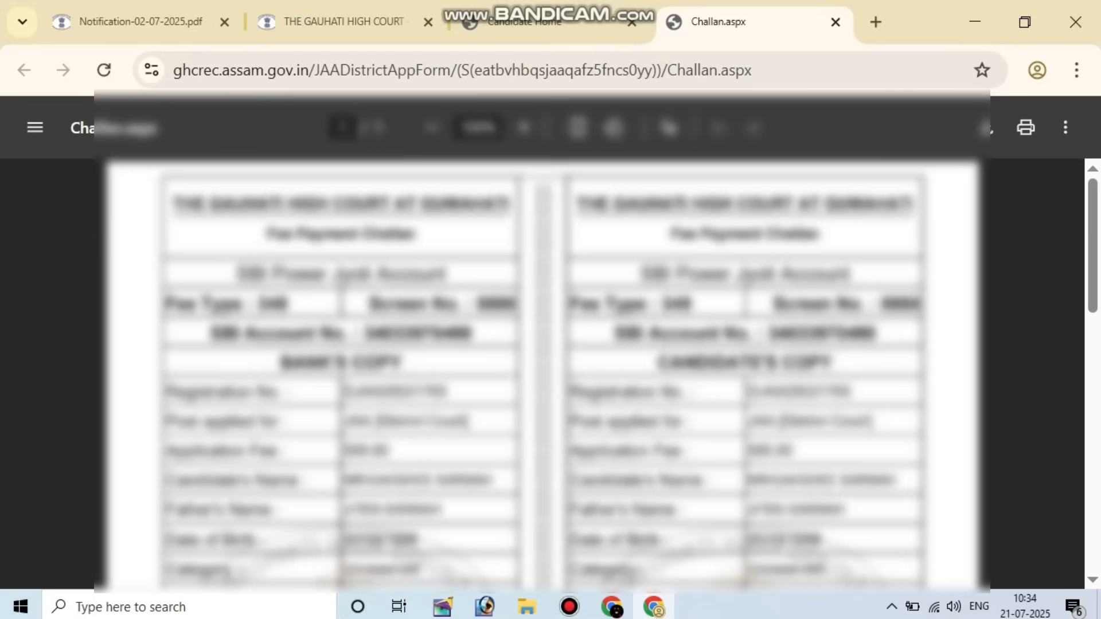
scroll(542, 373, "down", 11)
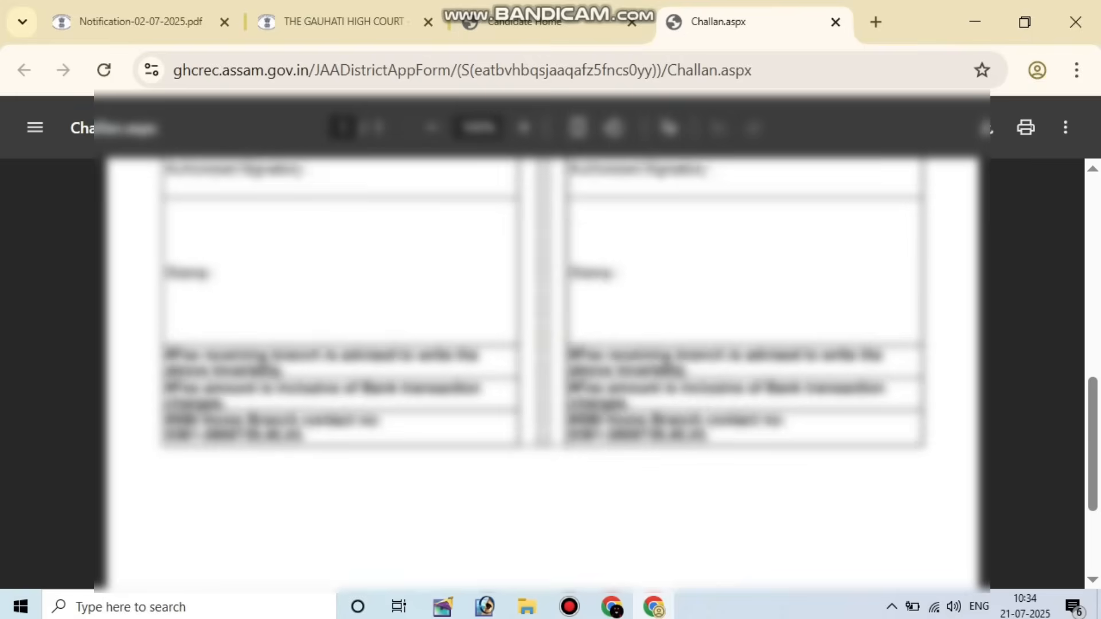
scroll(542, 373, "up", 5)
scroll(542, 373, "up", 6)
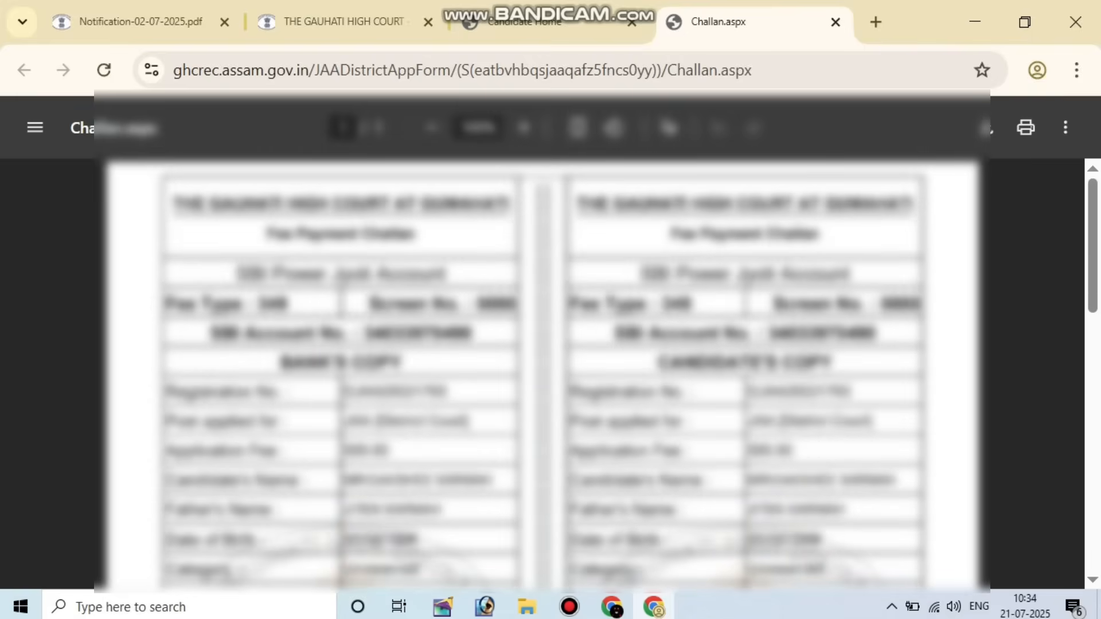
Step: Return to the candidate home page, read the instructions on exam fee payment timing and challan download, and sign out
key("ctrl+shift+Tab")
scroll(542, 344, "down", 2)
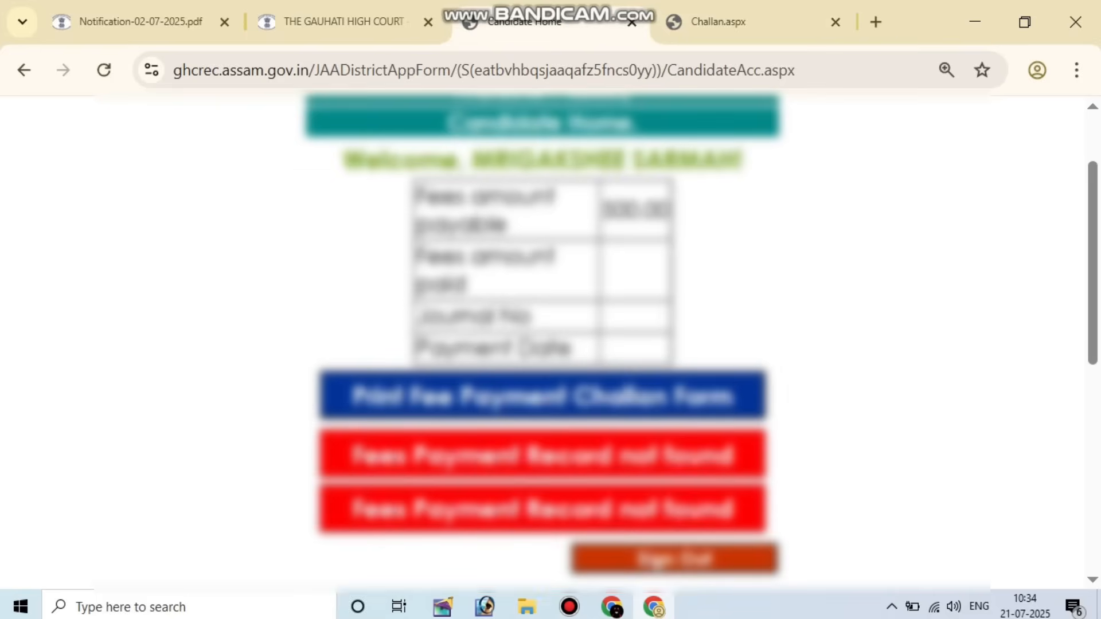
scroll(542, 344, "down", 6)
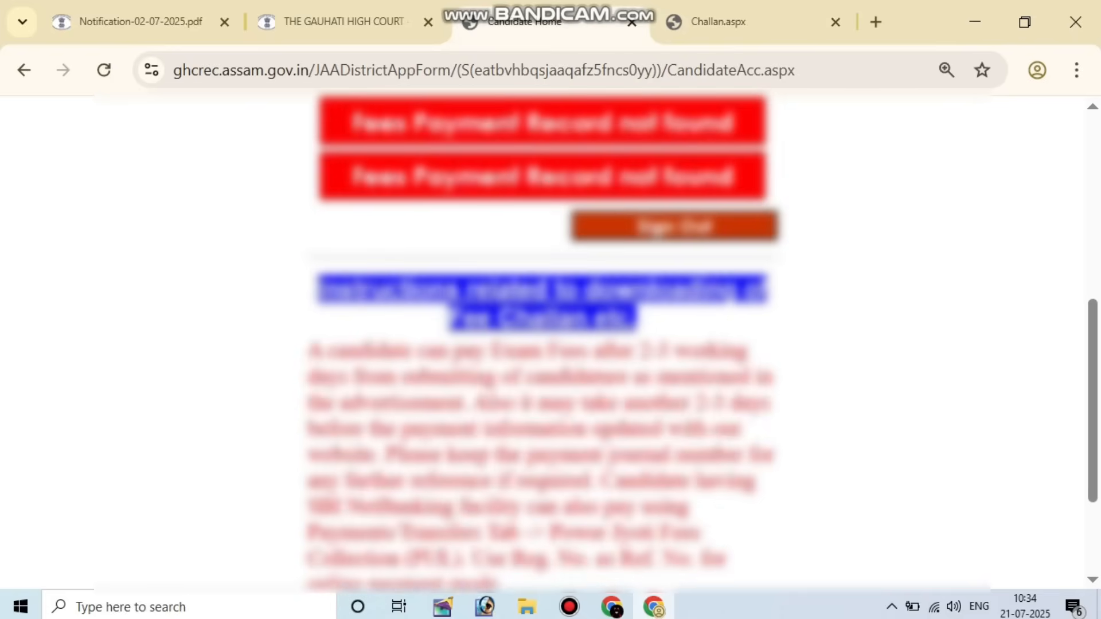
left_click_drag(491, 351, 740, 429)
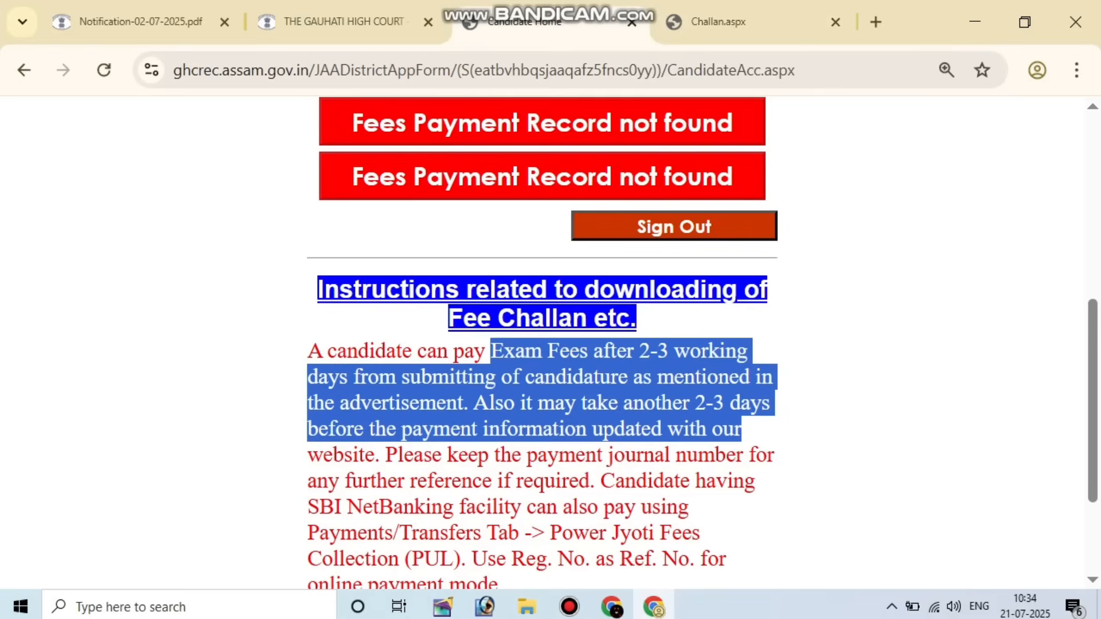
left_click(674, 226)
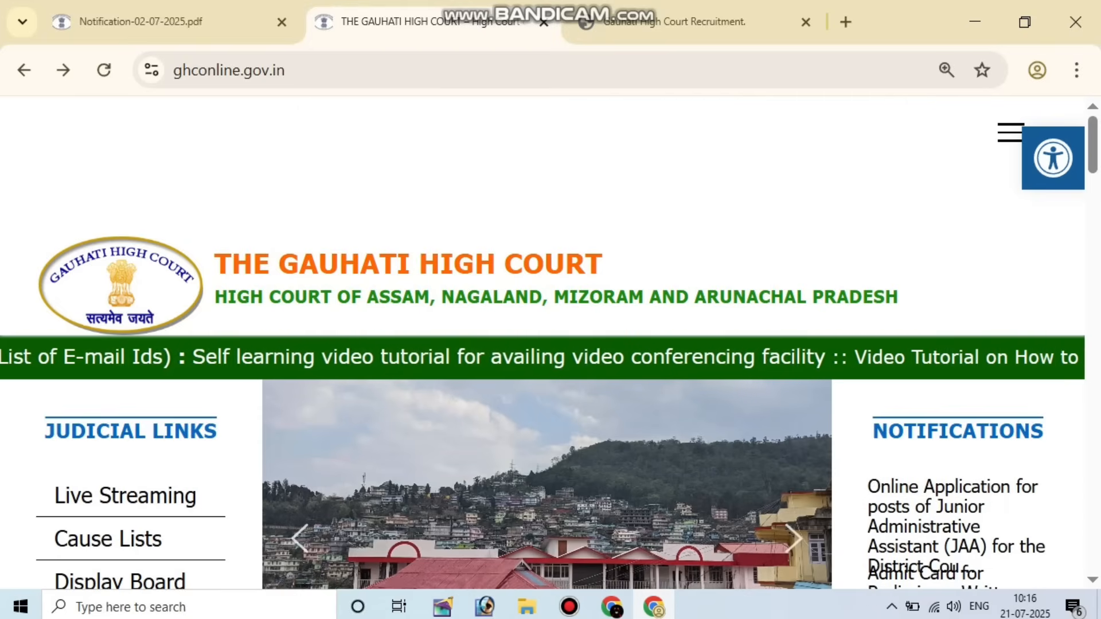
Step: Switch to the recruitment advertisement Notification-02-07-2025.pdf
key("ctrl+shift+Tab")
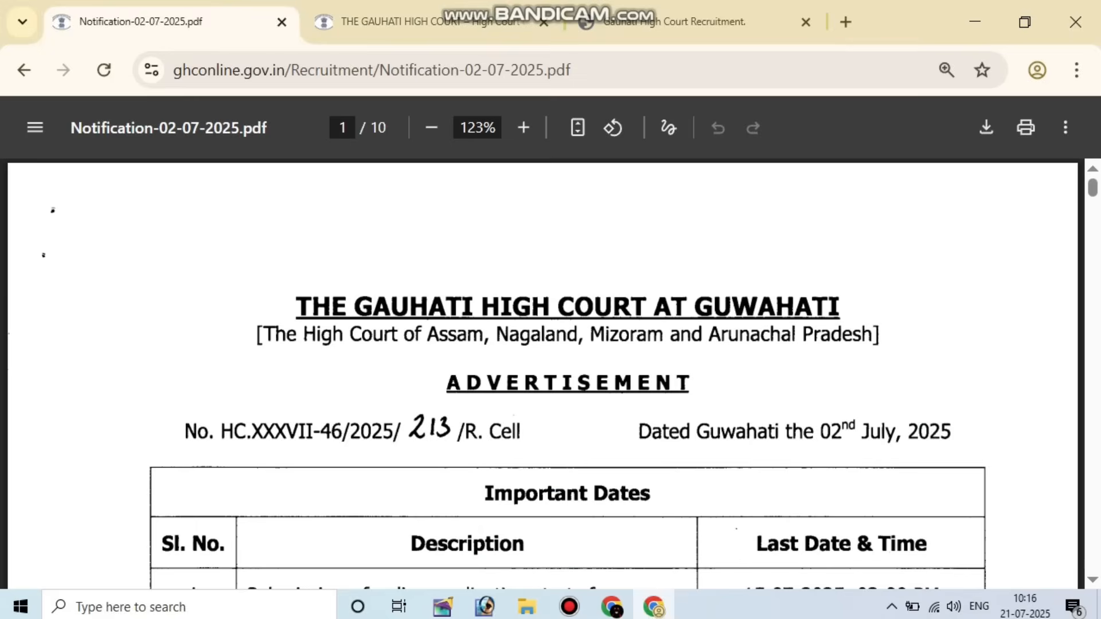